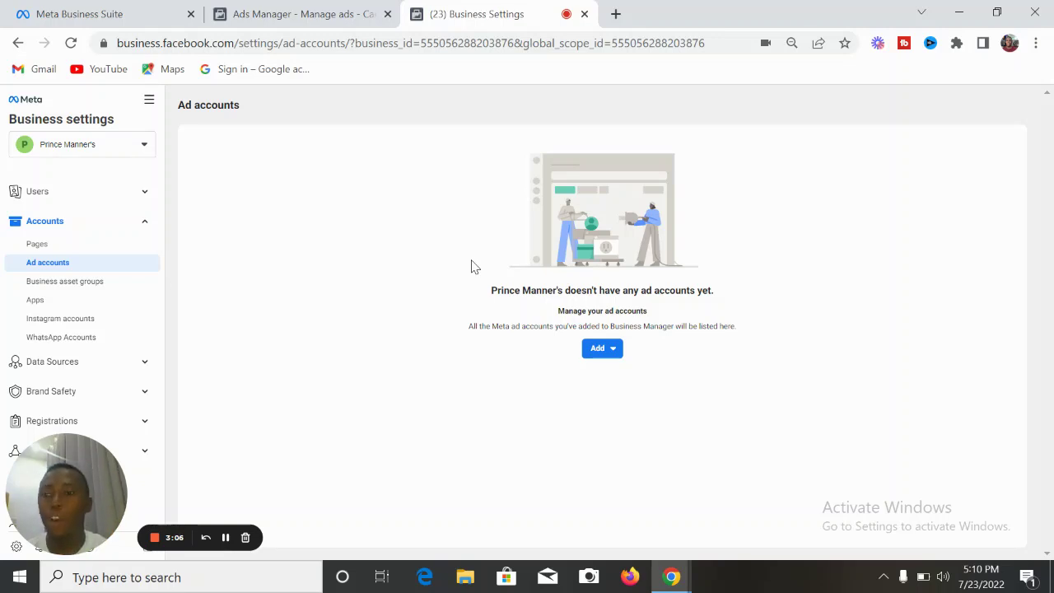
click(149, 100)
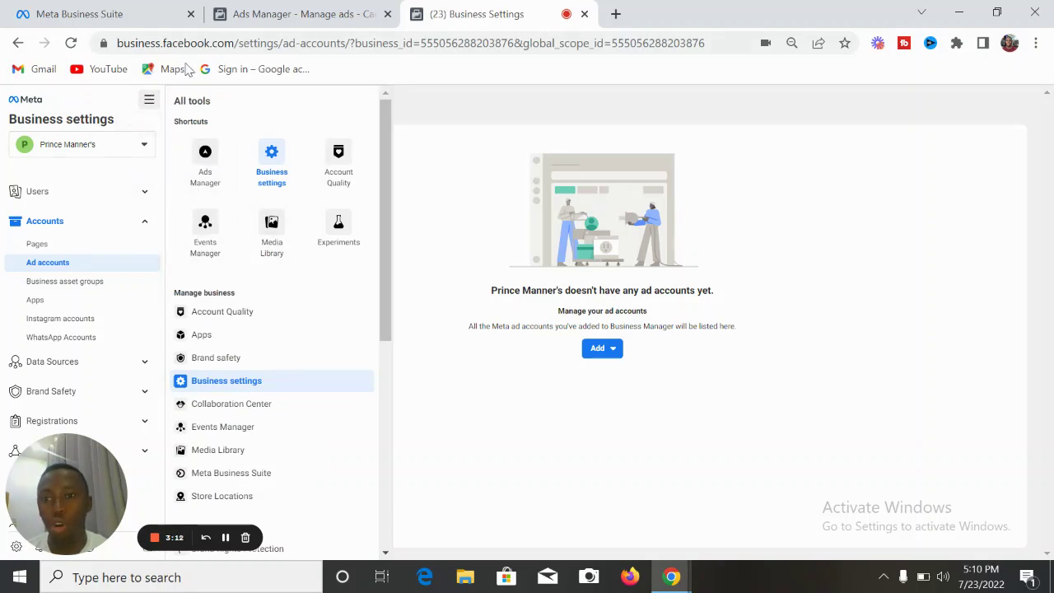
drag(381, 229, 278, 285)
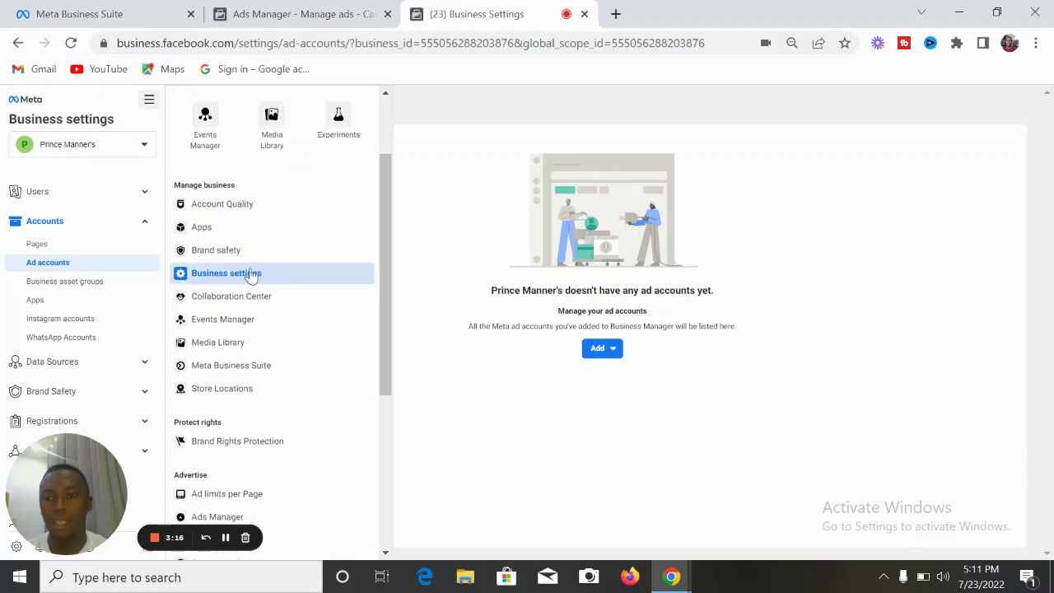
drag(384, 304, 376, 192)
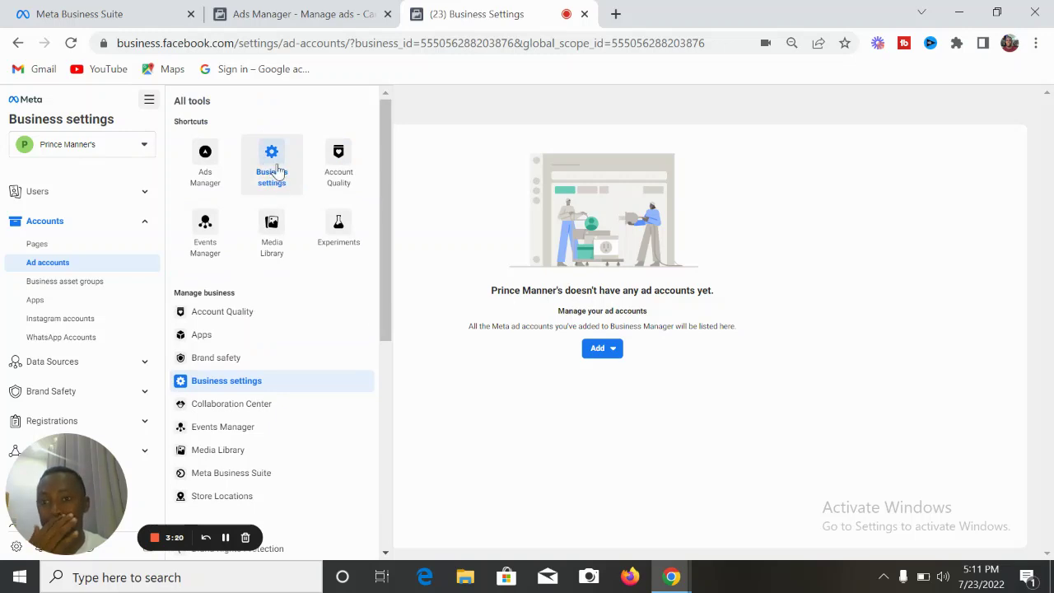
click(489, 173)
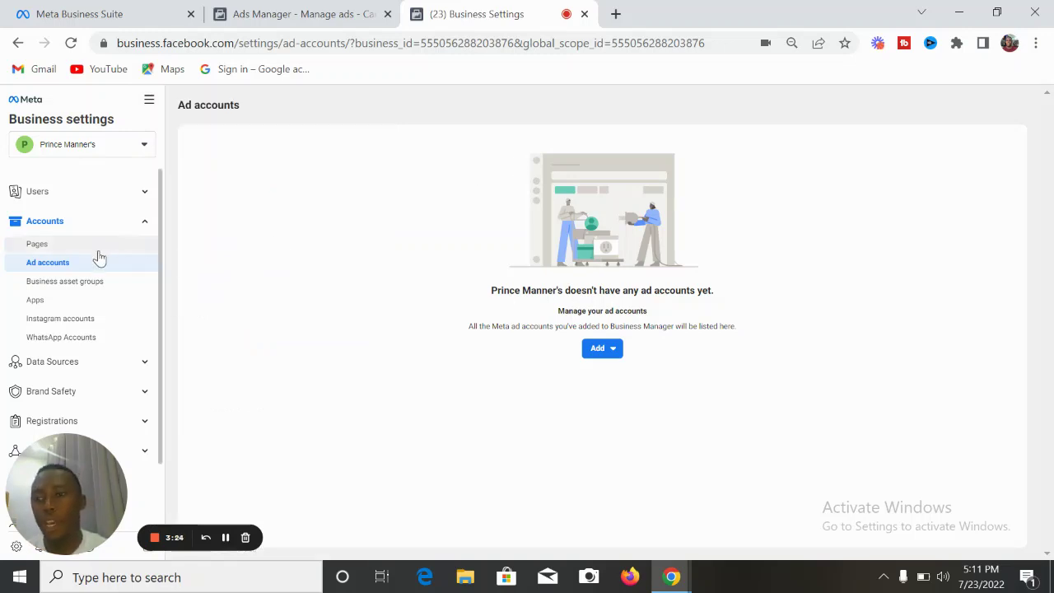
click(145, 198)
click(144, 198)
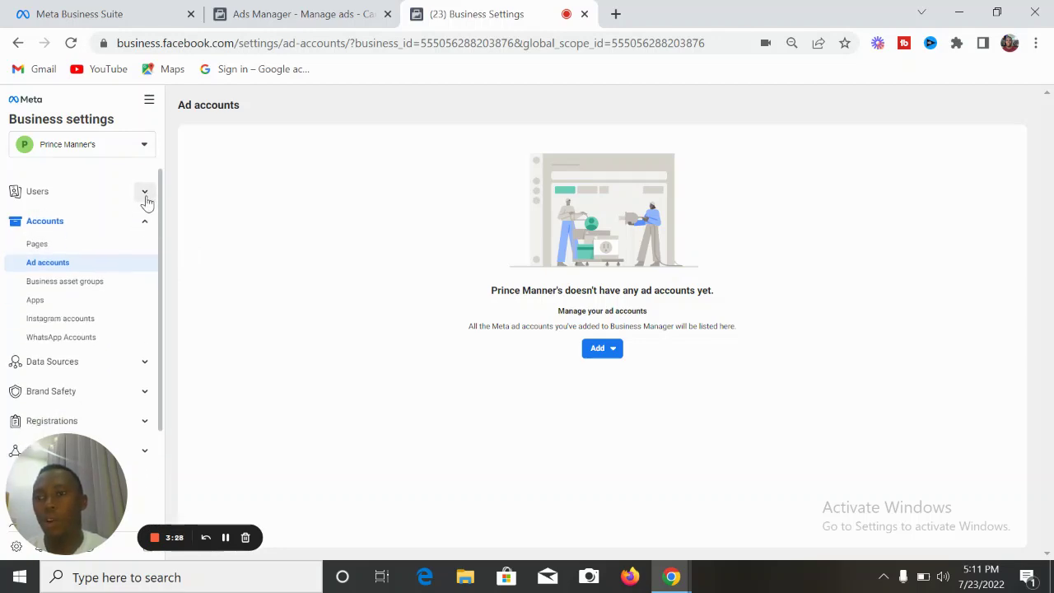
click(145, 223)
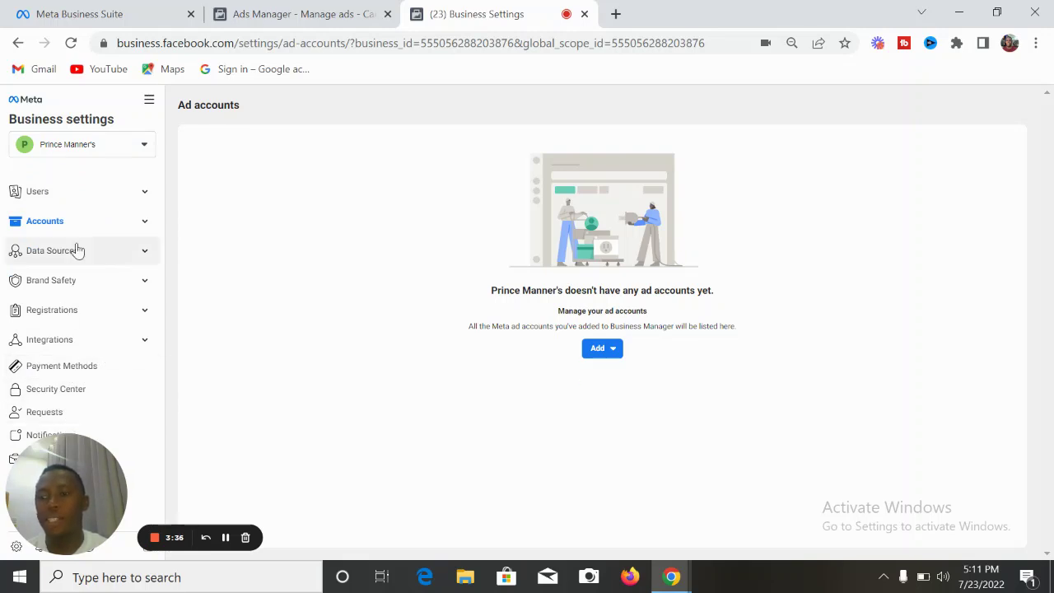
click(145, 313)
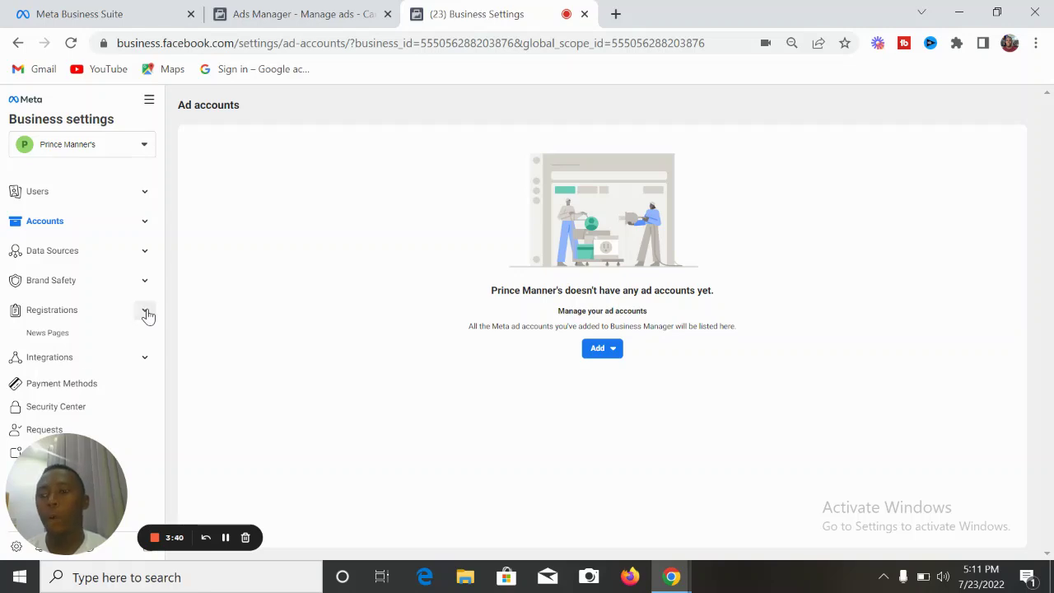
click(145, 313)
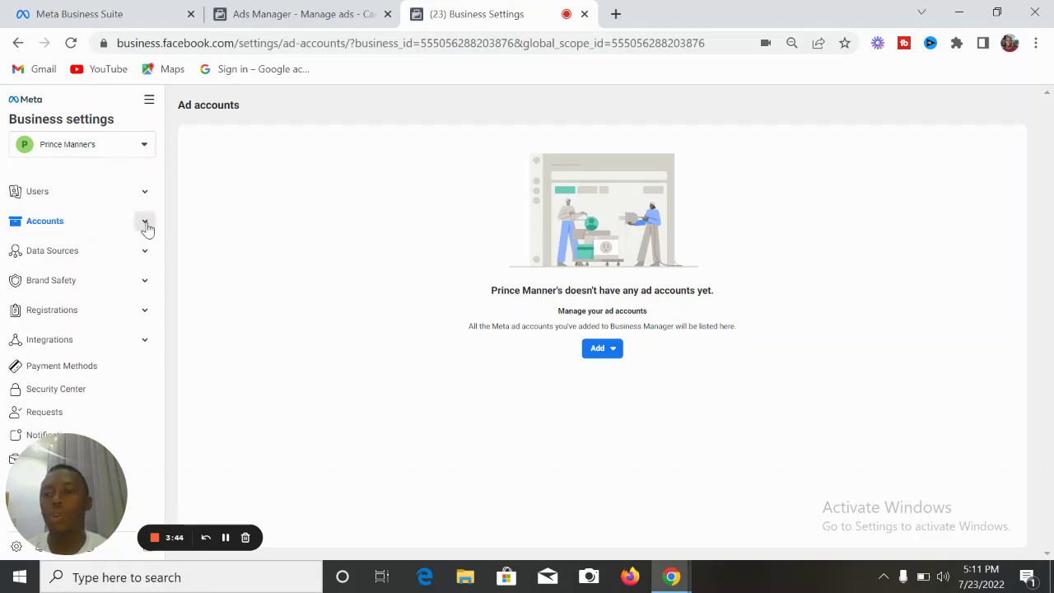
click(145, 224)
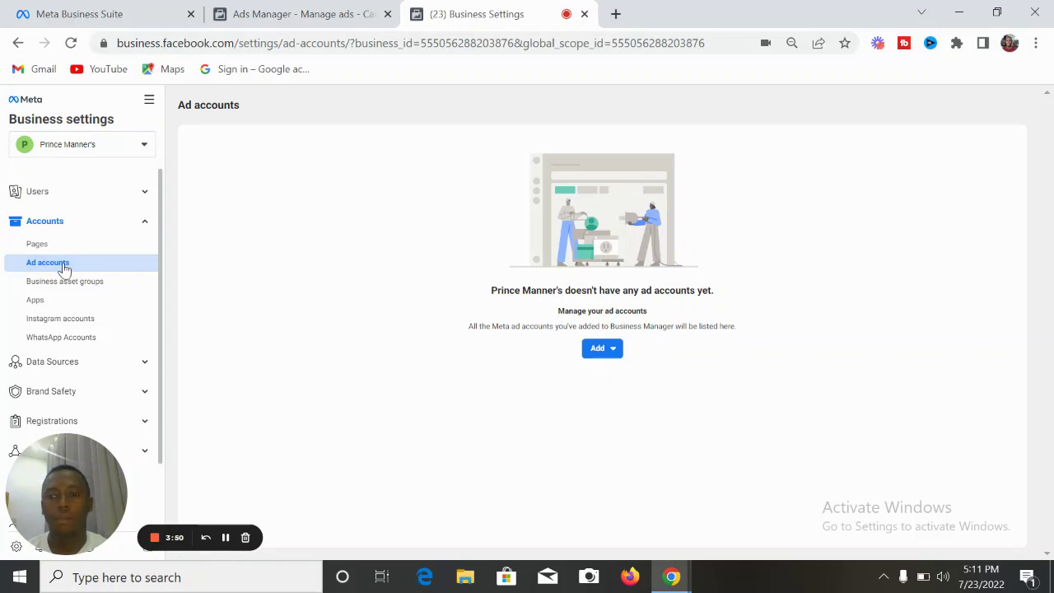
- Start a new ad account named 'Prince Manners Ad Account'
click(610, 350)
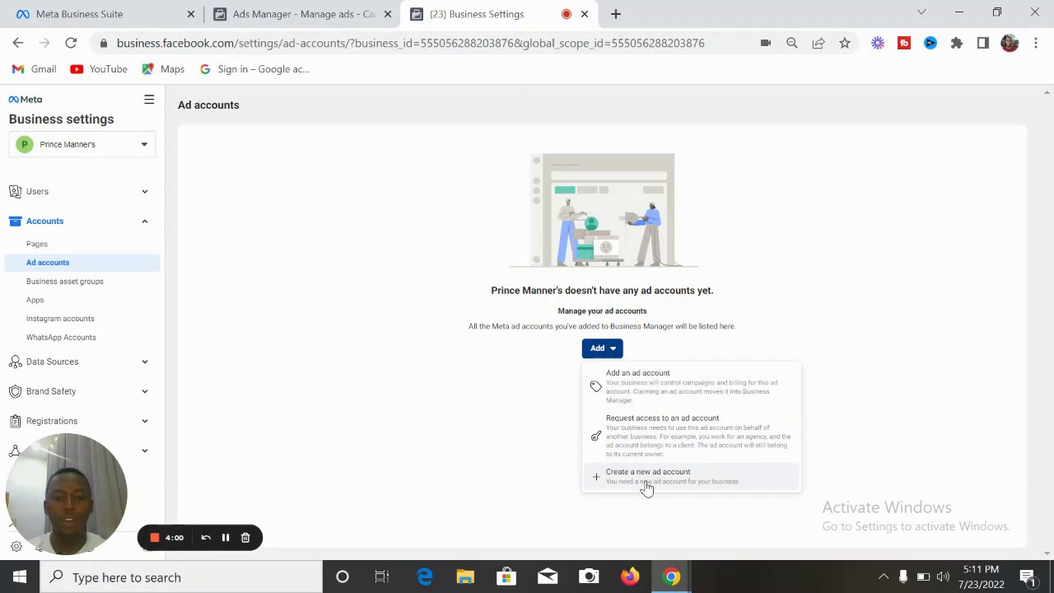
click(647, 486)
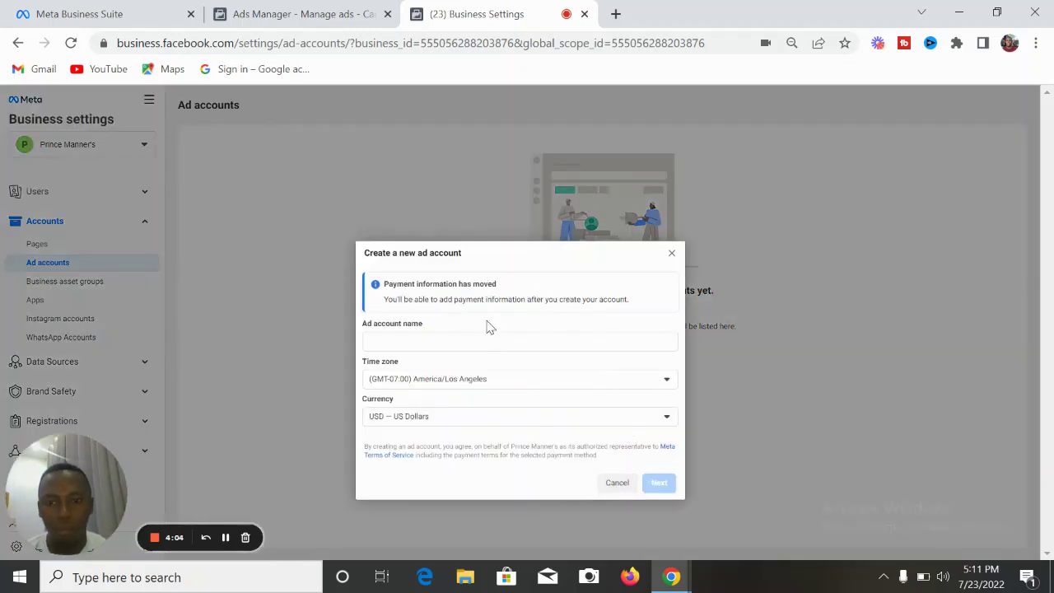
click(443, 341)
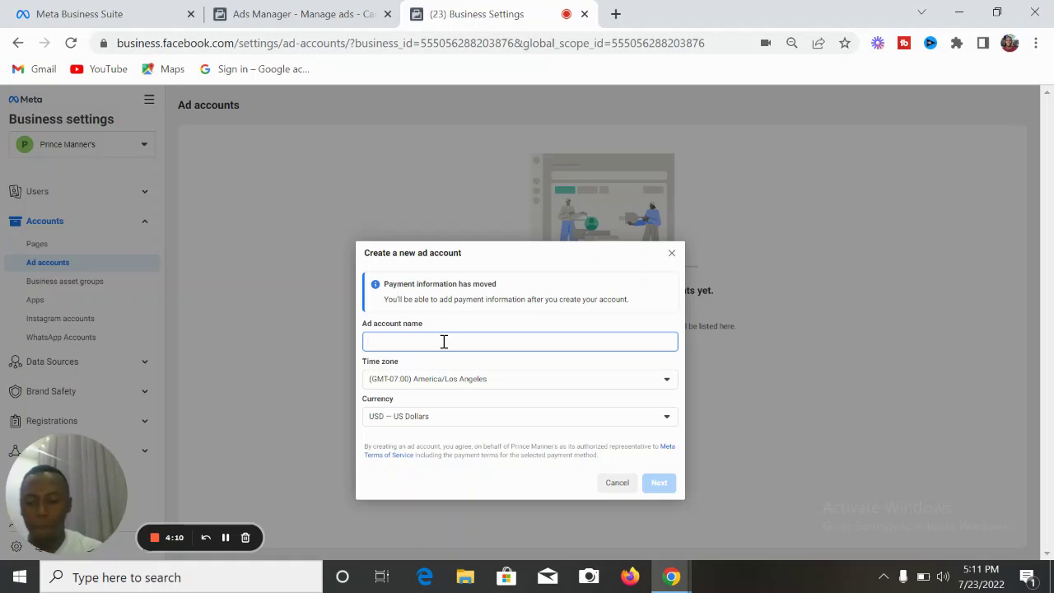
text(Prince Manners Ad Account)
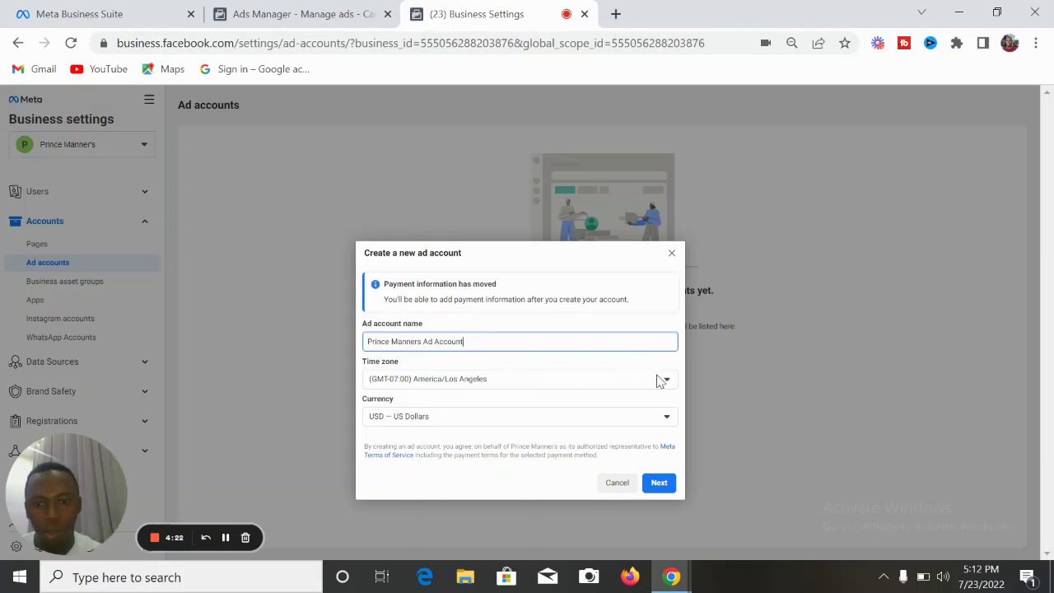
- Set the ad account currency to NGN — Nigerian Naira
click(667, 418)
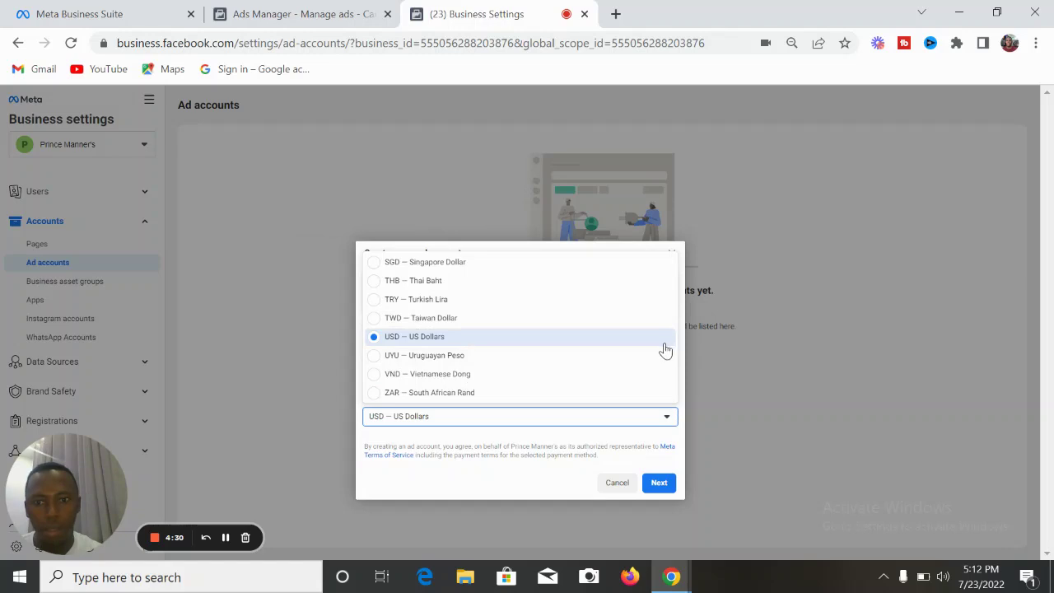
drag(650, 335, 378, 370)
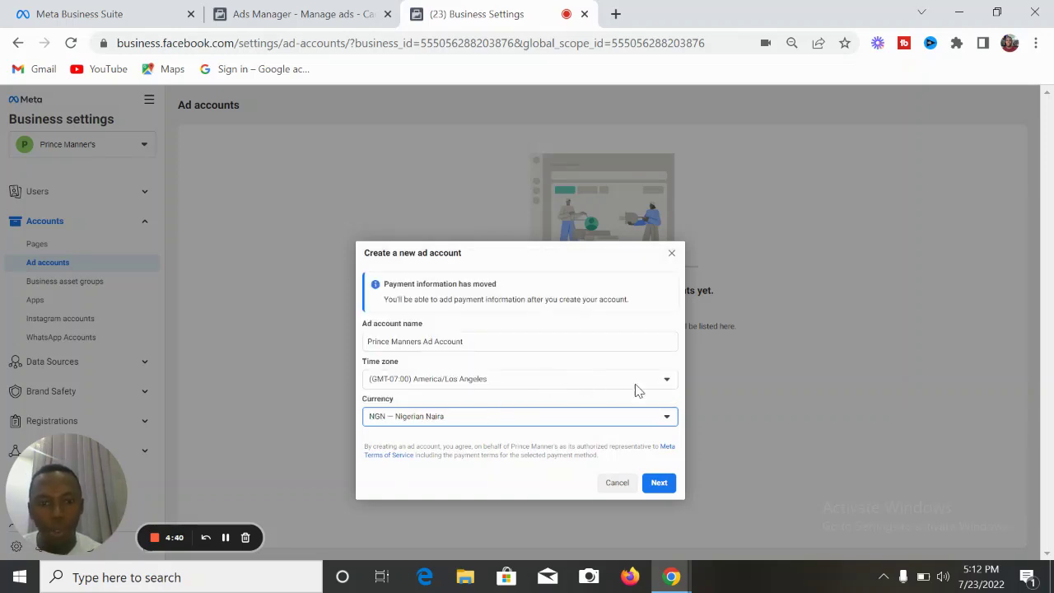
click(668, 381)
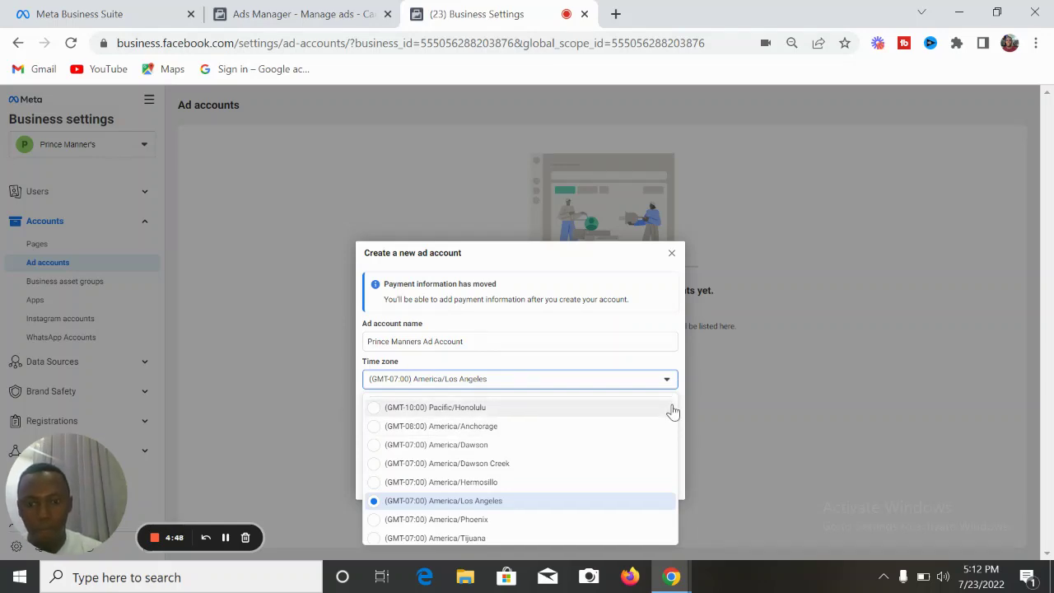
- Choose the (GMT+01:00) Africa/Lagos time zone and advance to the next setup step
drag(667, 423, 650, 536)
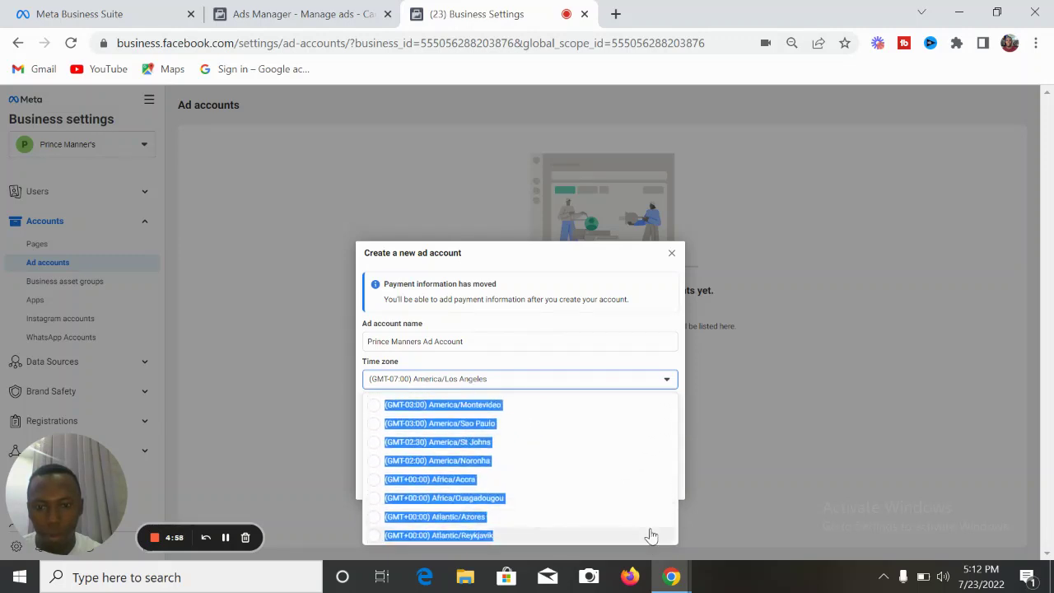
drag(651, 537, 614, 445)
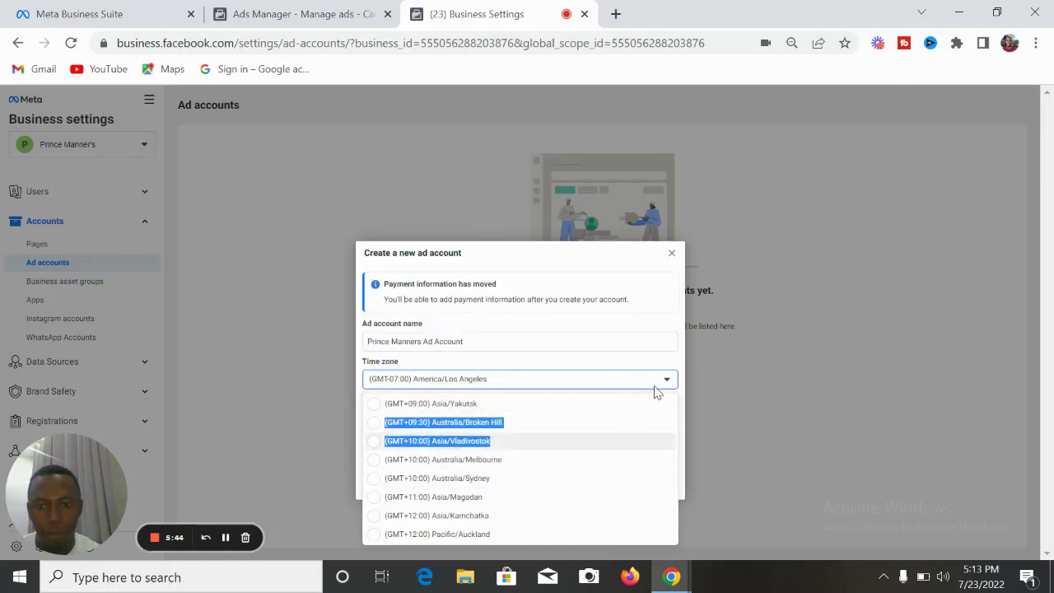
click(730, 386)
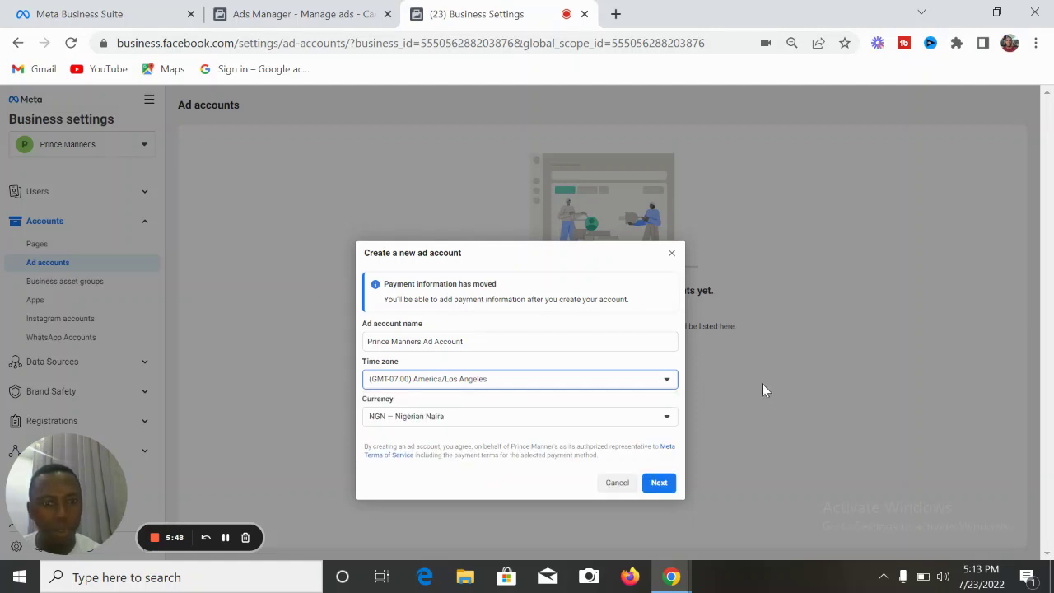
click(666, 383)
drag(644, 409, 495, 468)
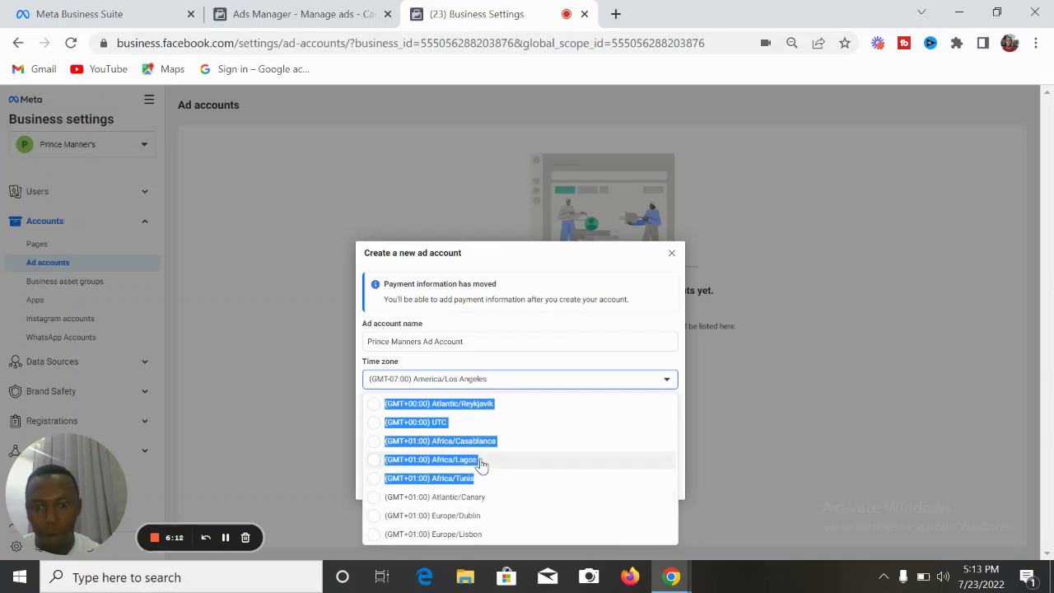
click(452, 463)
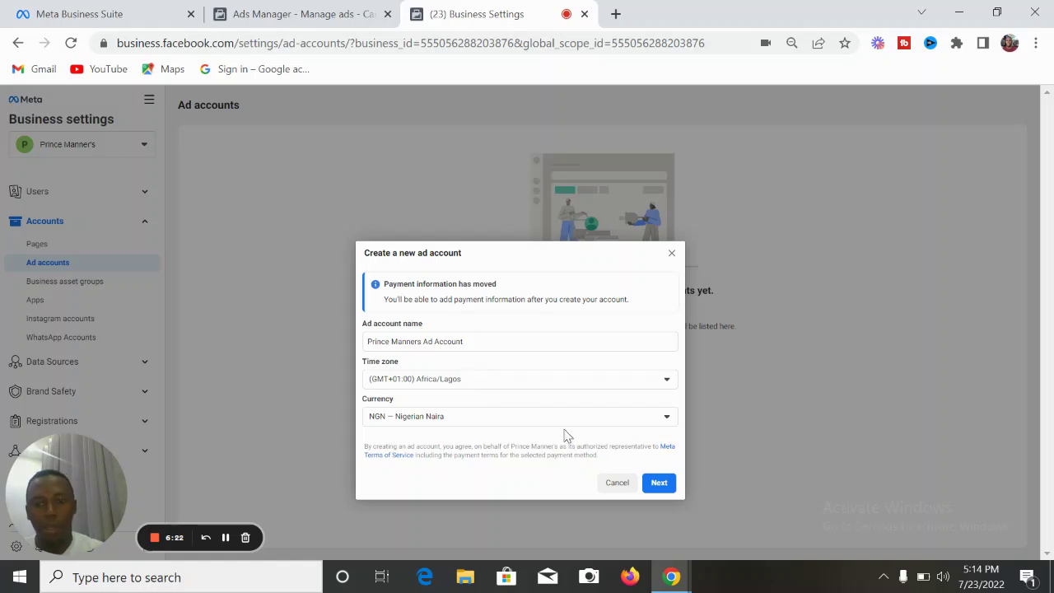
click(659, 488)
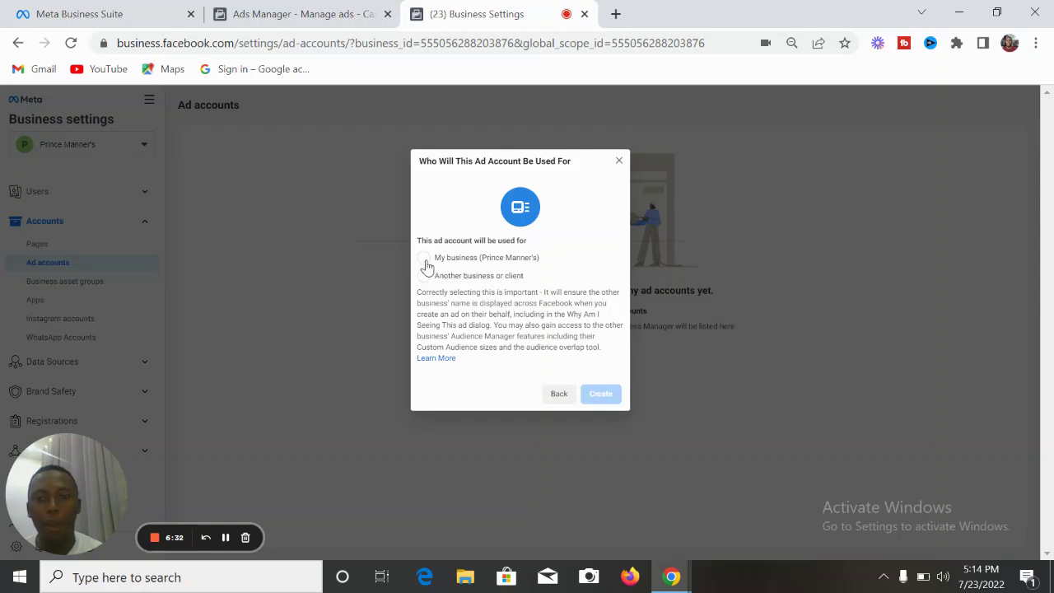
- Mark the ad account as for My business and create it
click(424, 260)
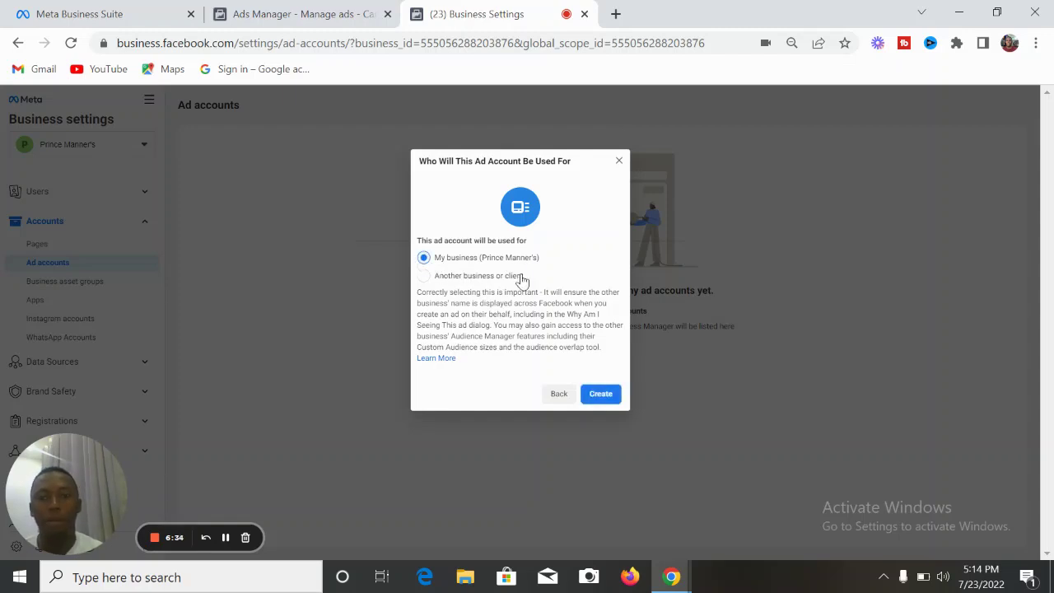
click(602, 396)
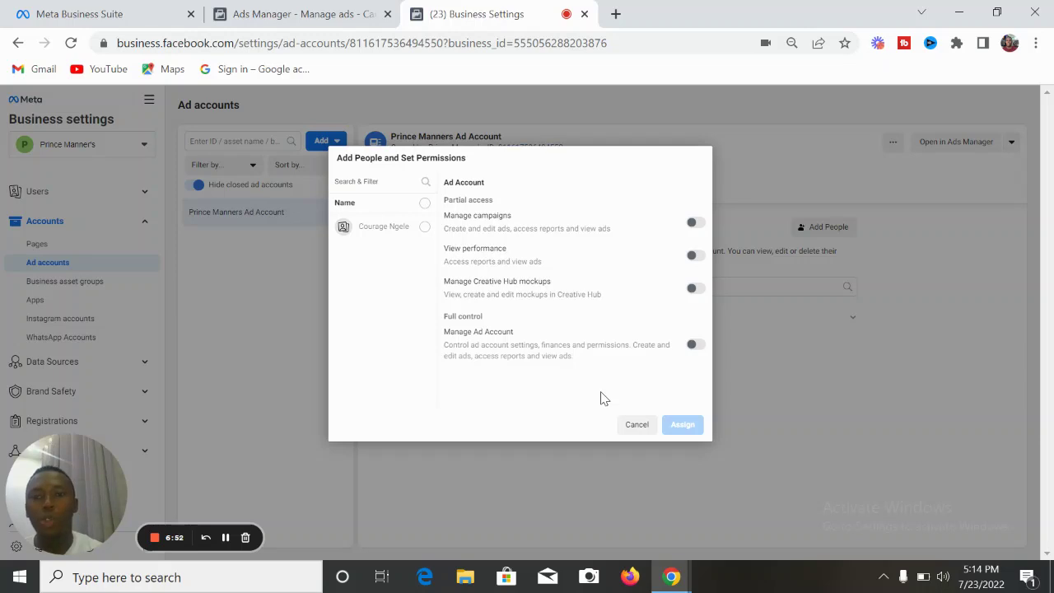
- Give the selected business member campaign management and full Manage Ad Account control, then assign
click(424, 227)
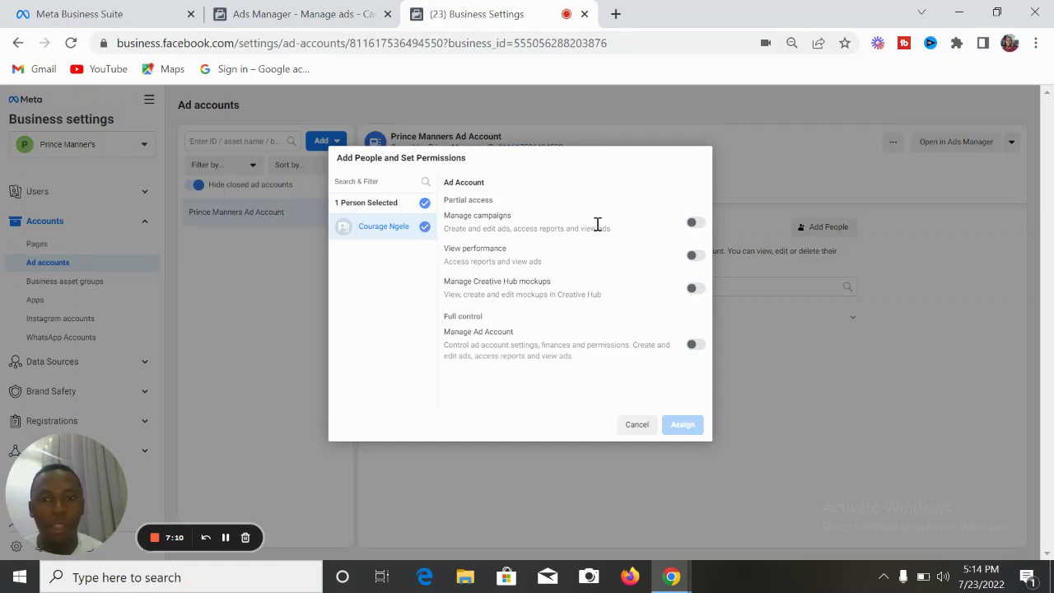
click(694, 224)
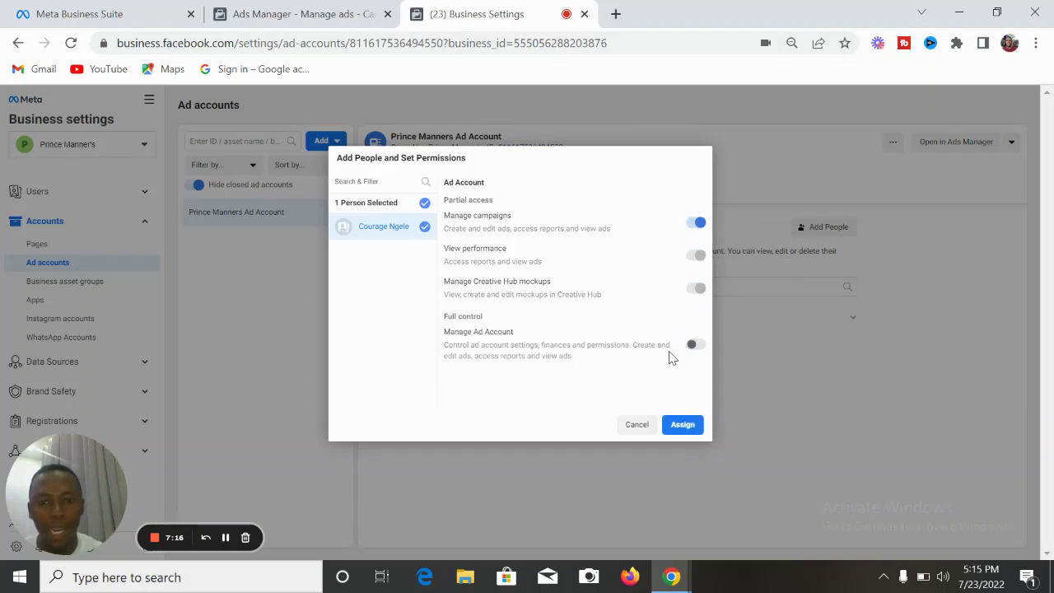
click(697, 345)
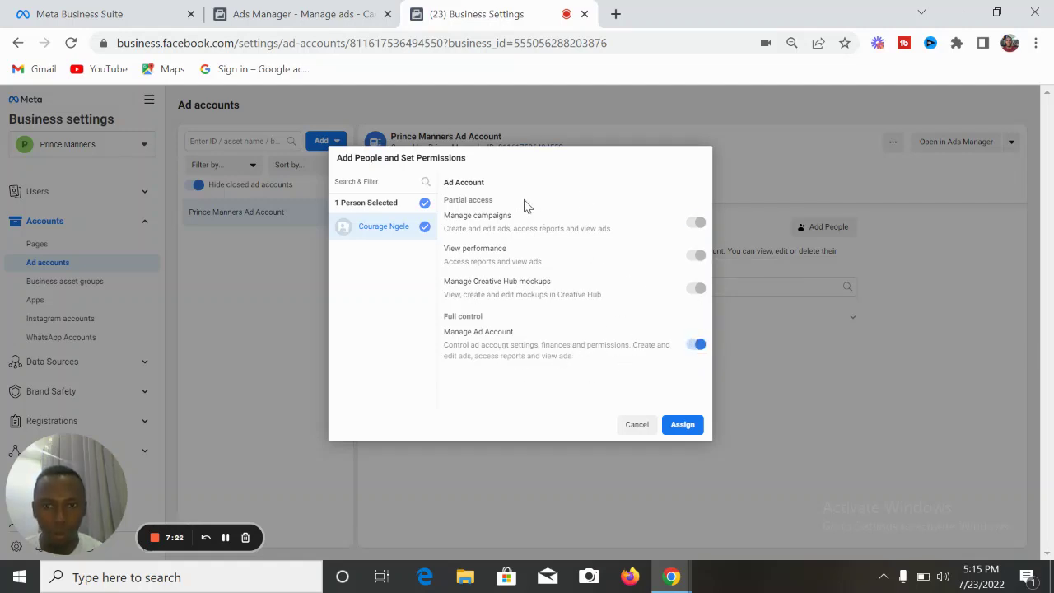
click(686, 424)
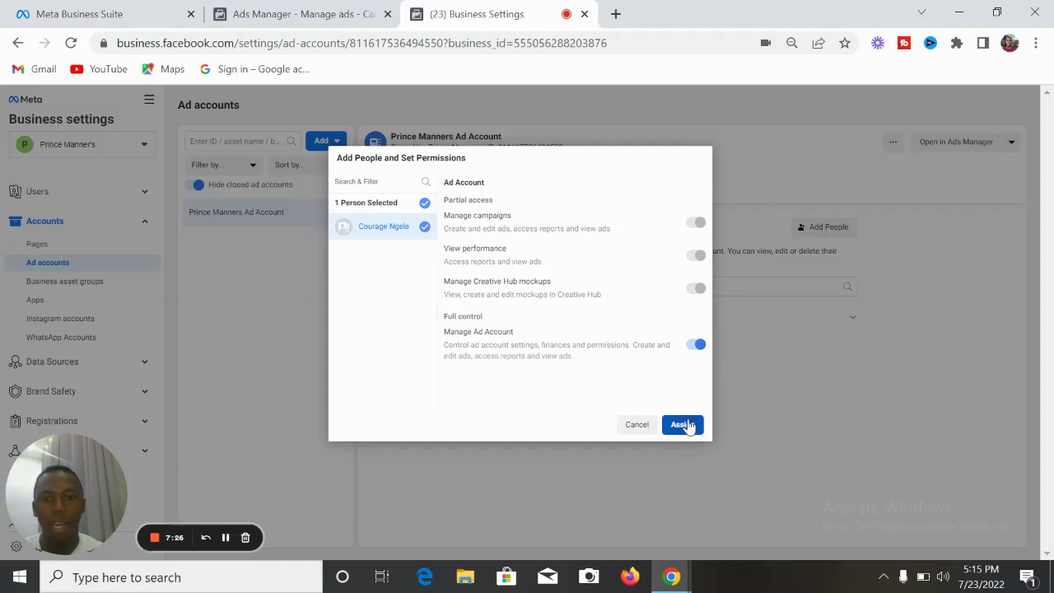
click(687, 425)
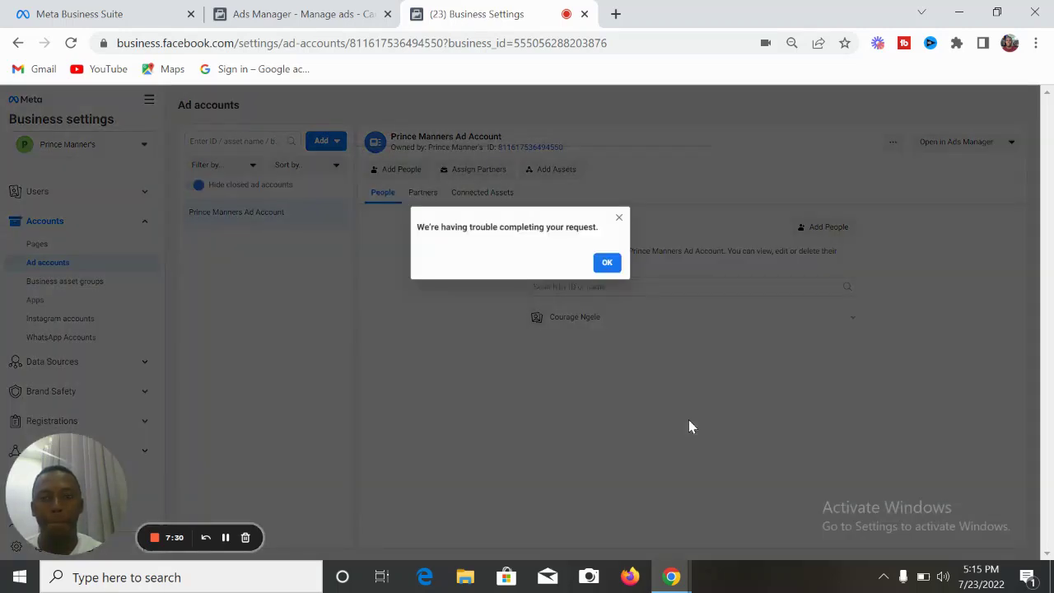
- Dismiss the error, review the Partners and Connected Assets tabs, and begin adding an asset
click(607, 264)
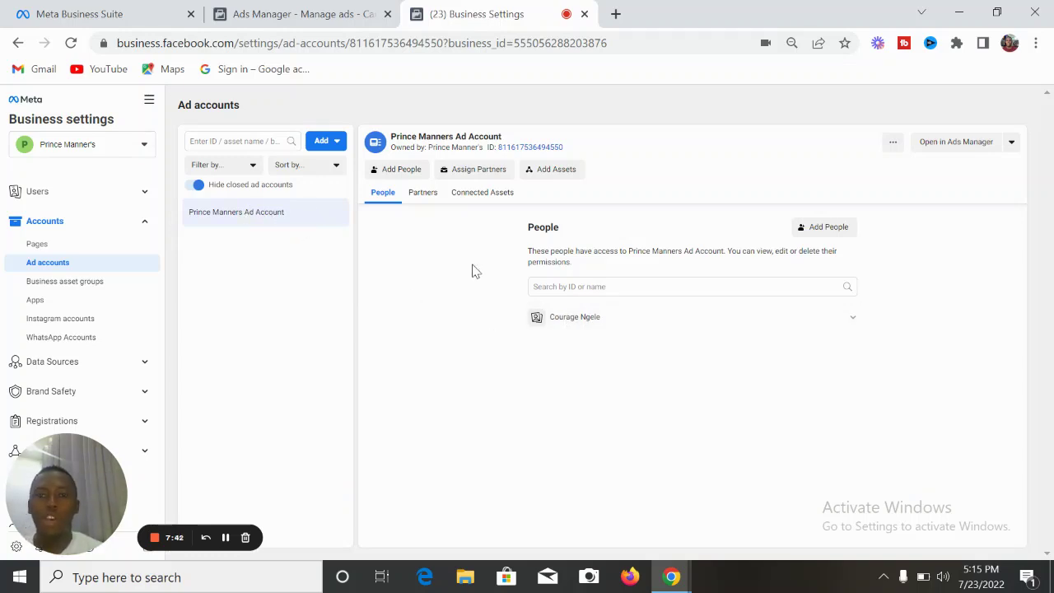
click(425, 200)
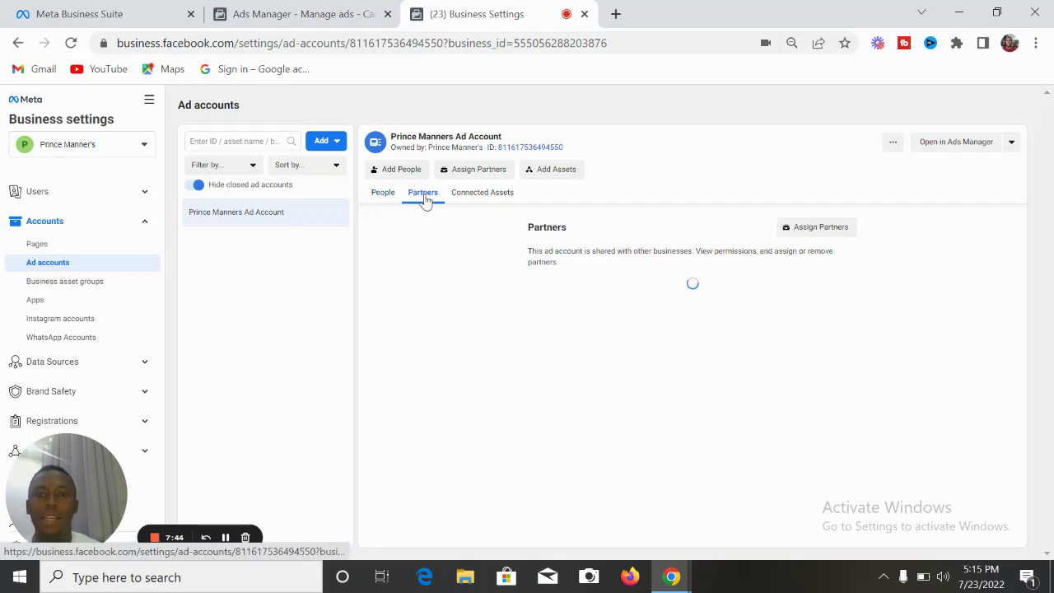
click(490, 195)
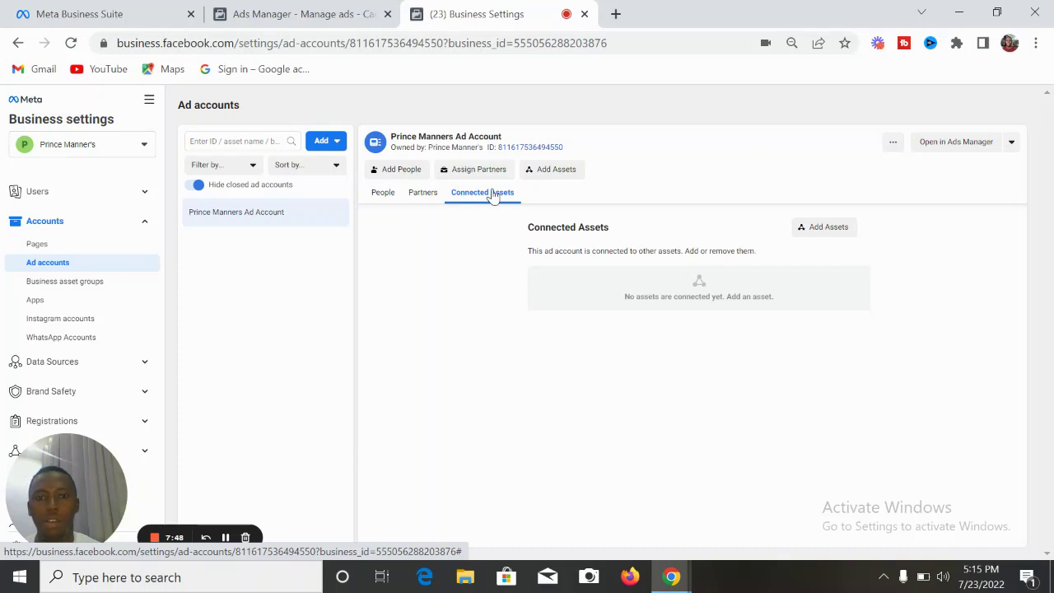
click(549, 170)
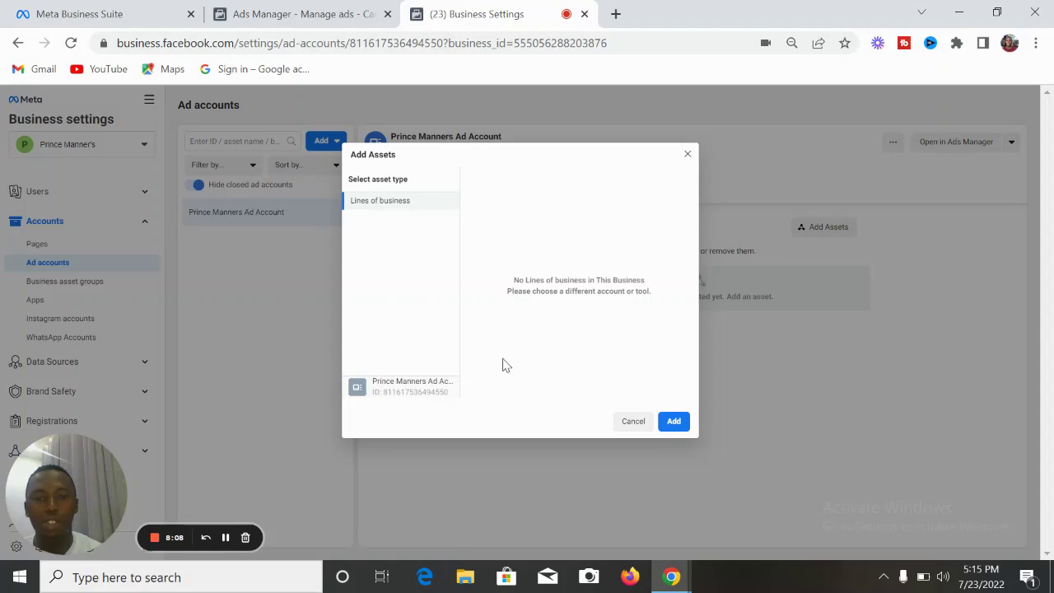
- Close Add Assets, check the Page's people, return to Ad accounts, then go to Payment Methods
click(688, 156)
click(75, 245)
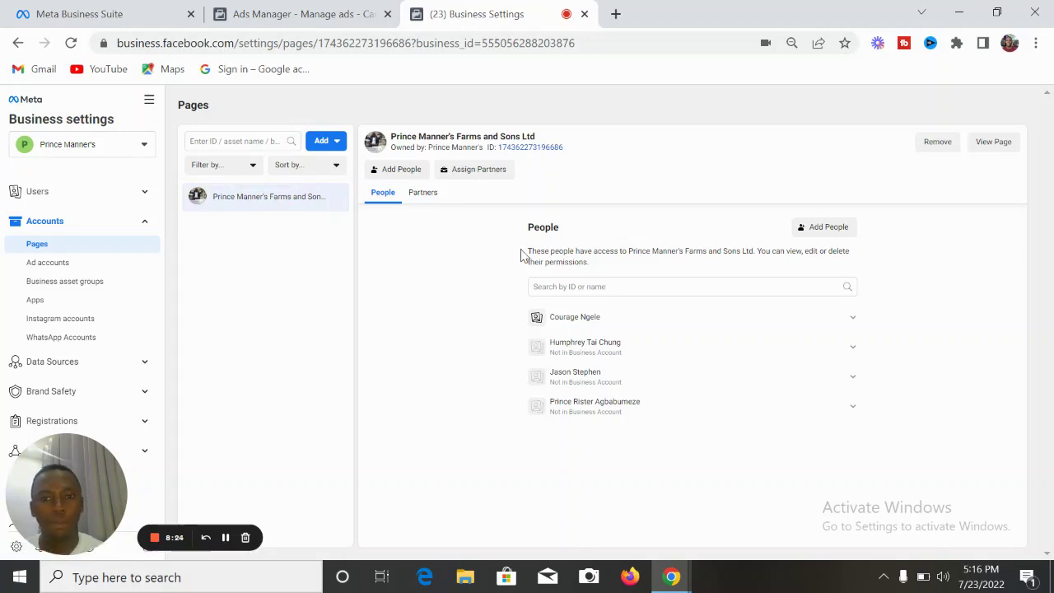
click(70, 265)
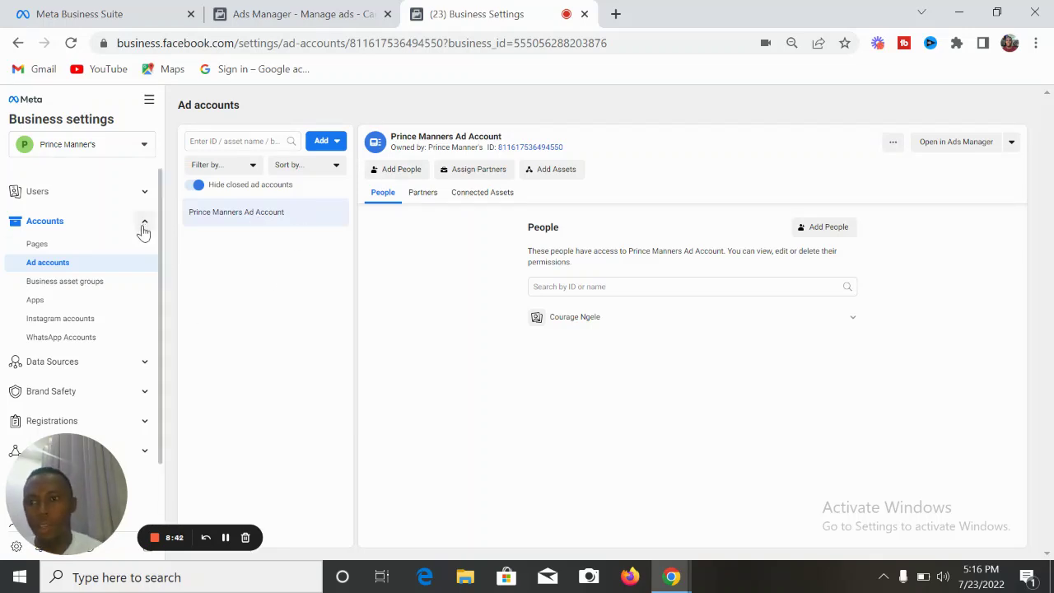
scroll(158, 247, down, 1)
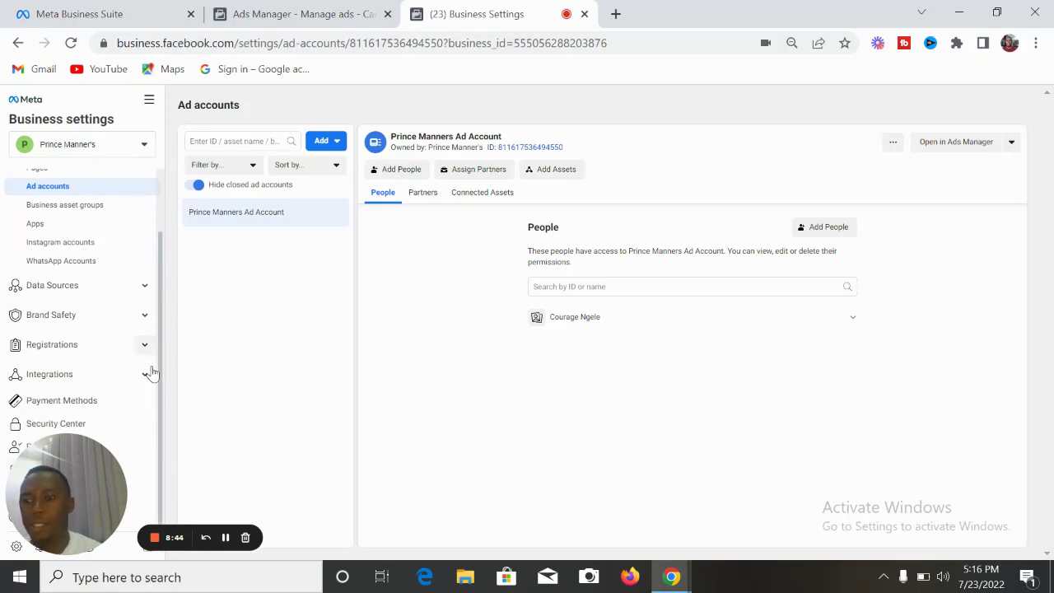
click(88, 405)
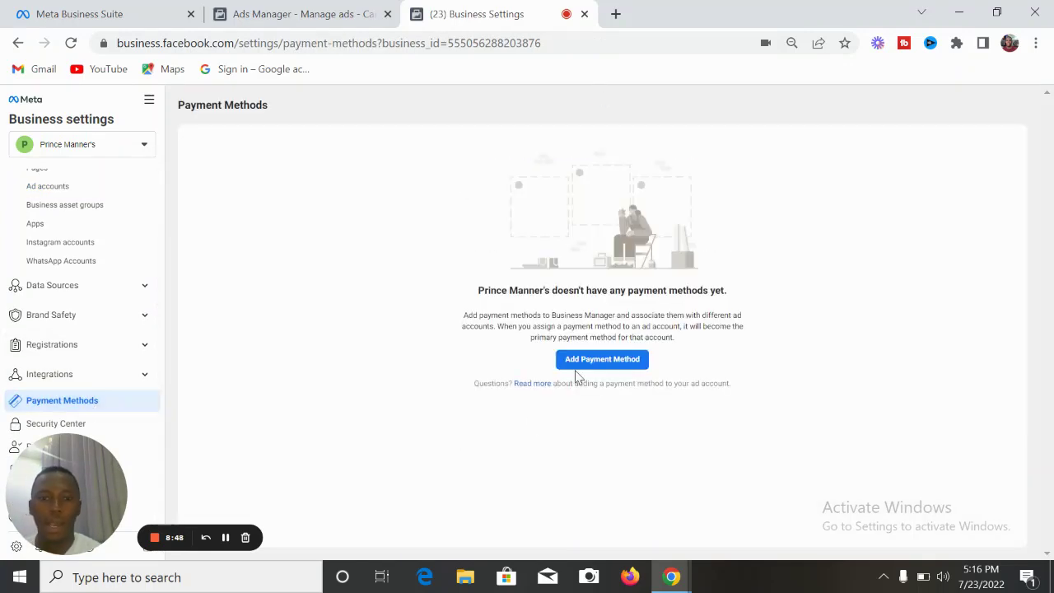
- Begin adding a payment method for the business
click(613, 363)
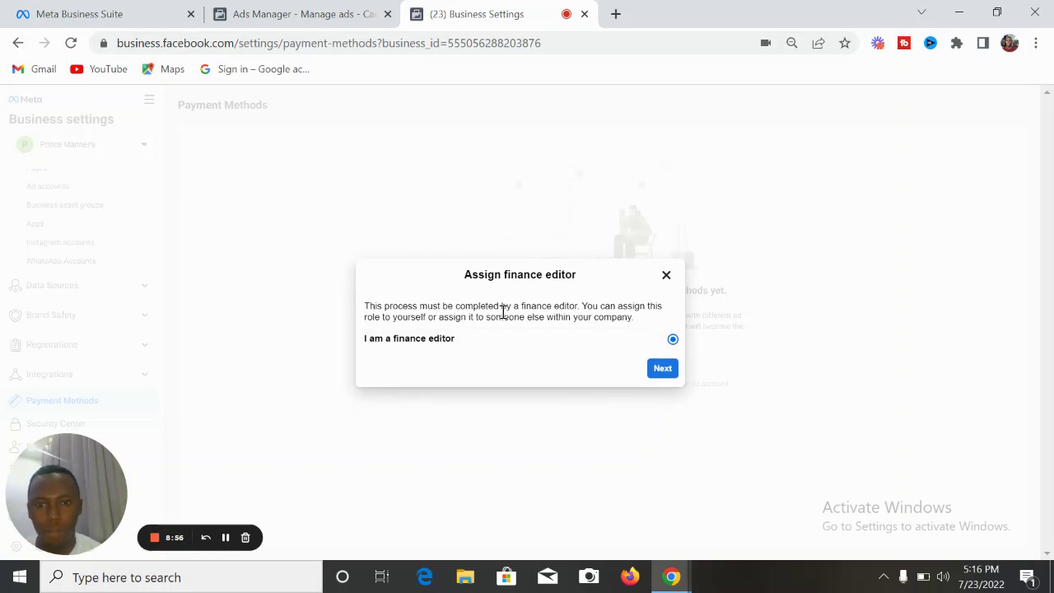
- As finance editor, pick Nigerian Naira as payment currency, reach the card form, and close it unfilled
click(663, 368)
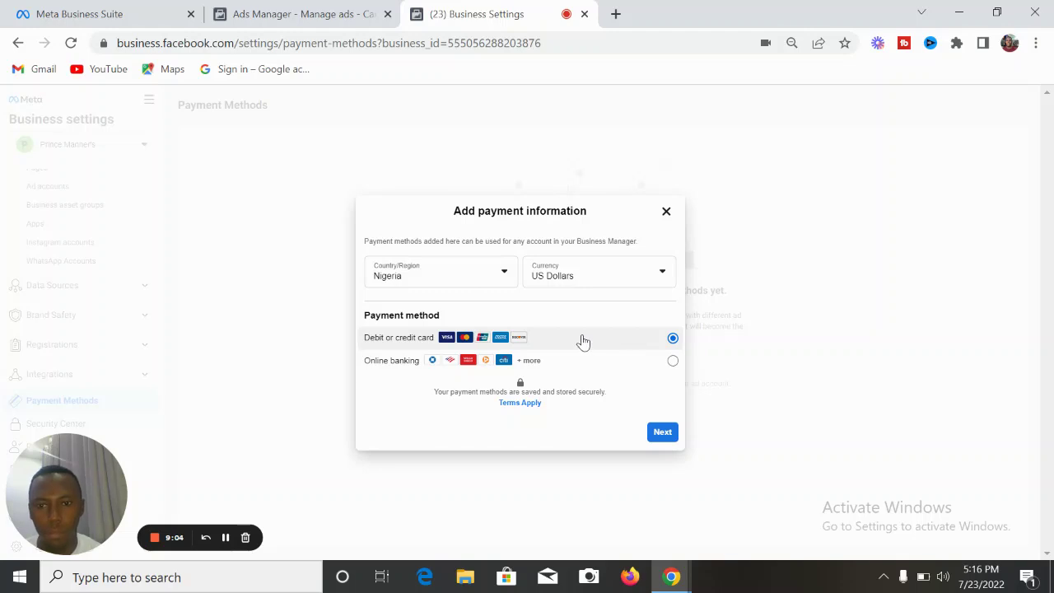
click(662, 274)
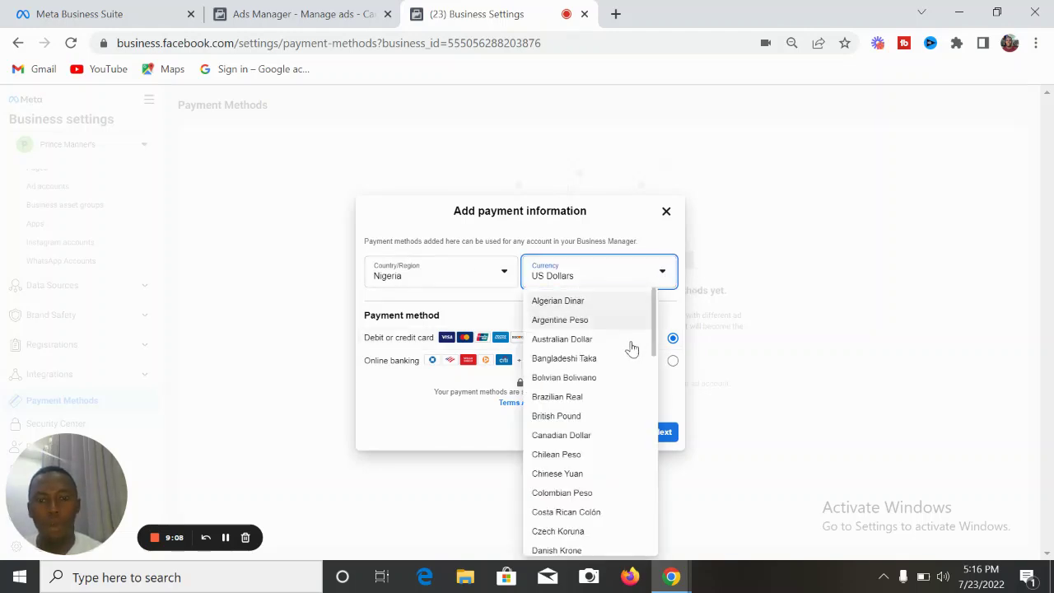
key(n)
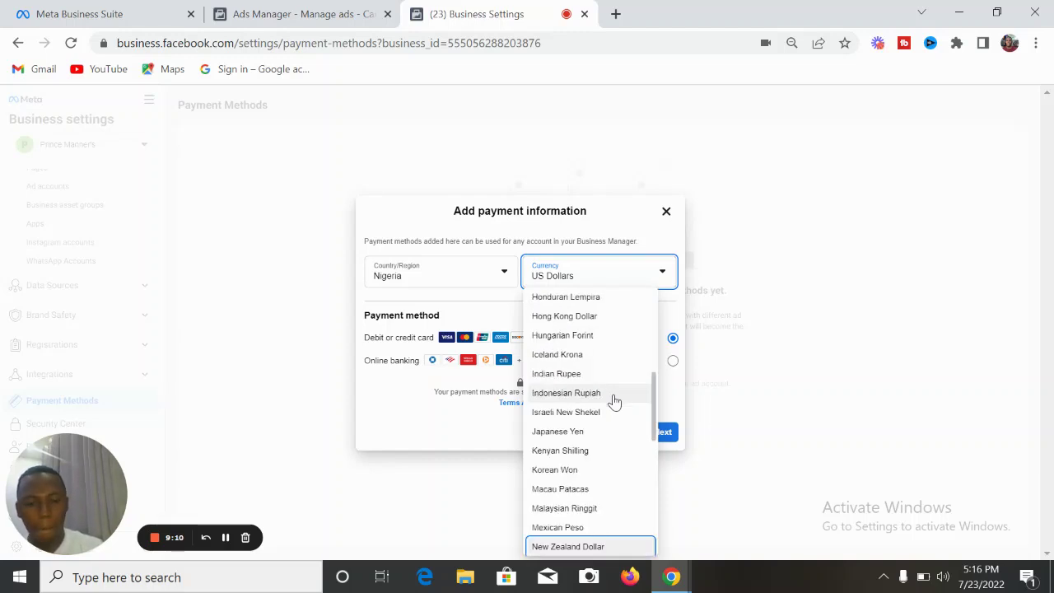
key(r)
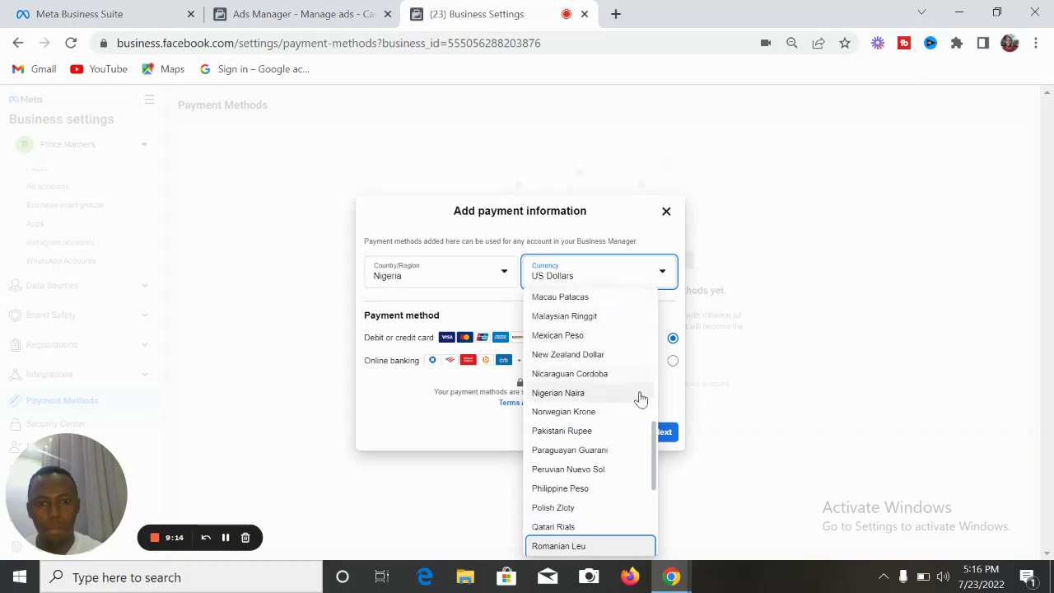
click(564, 392)
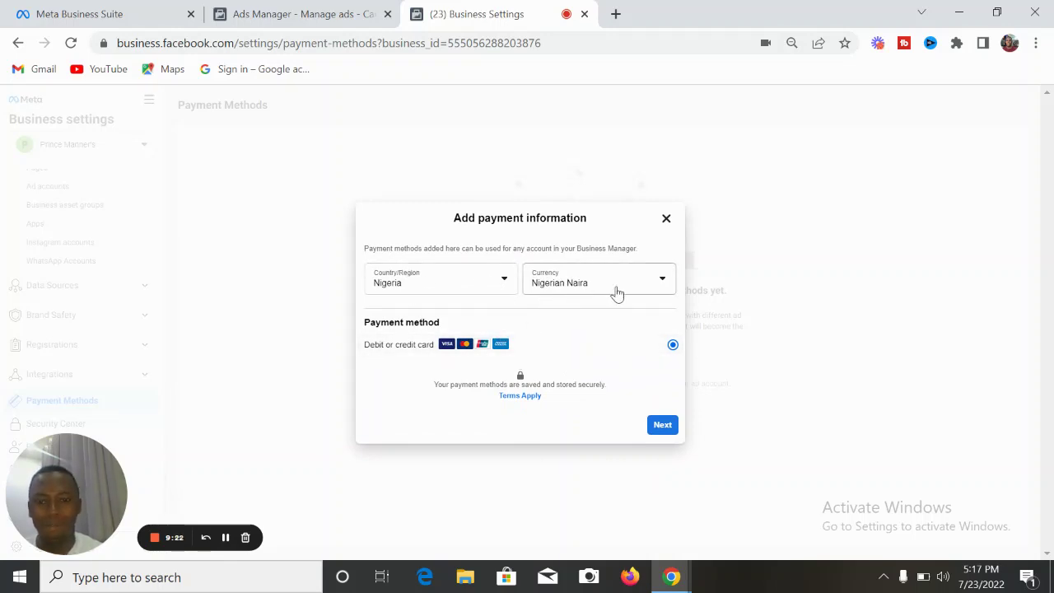
click(663, 426)
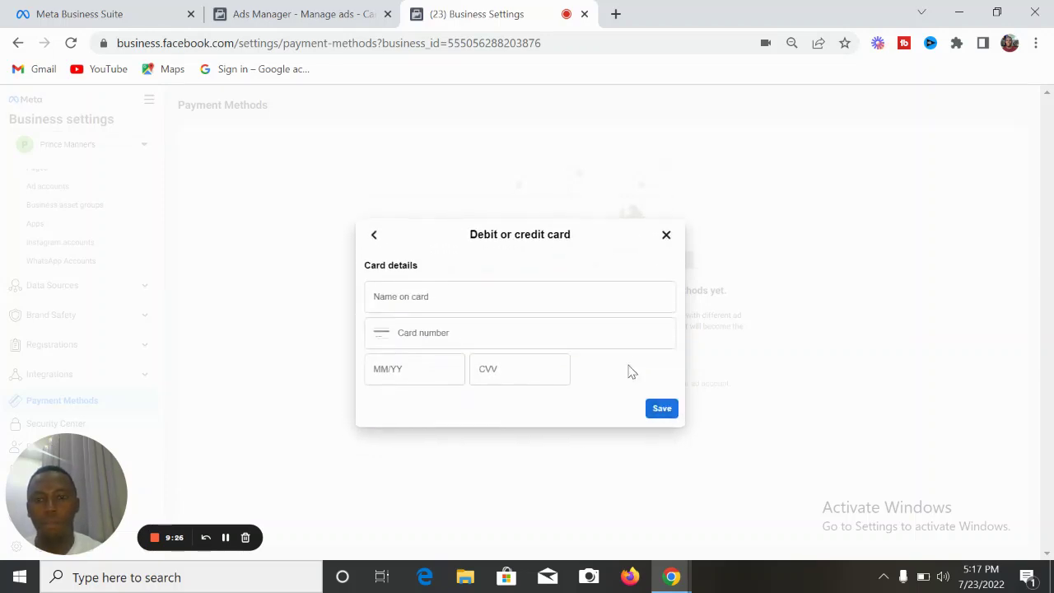
click(665, 236)
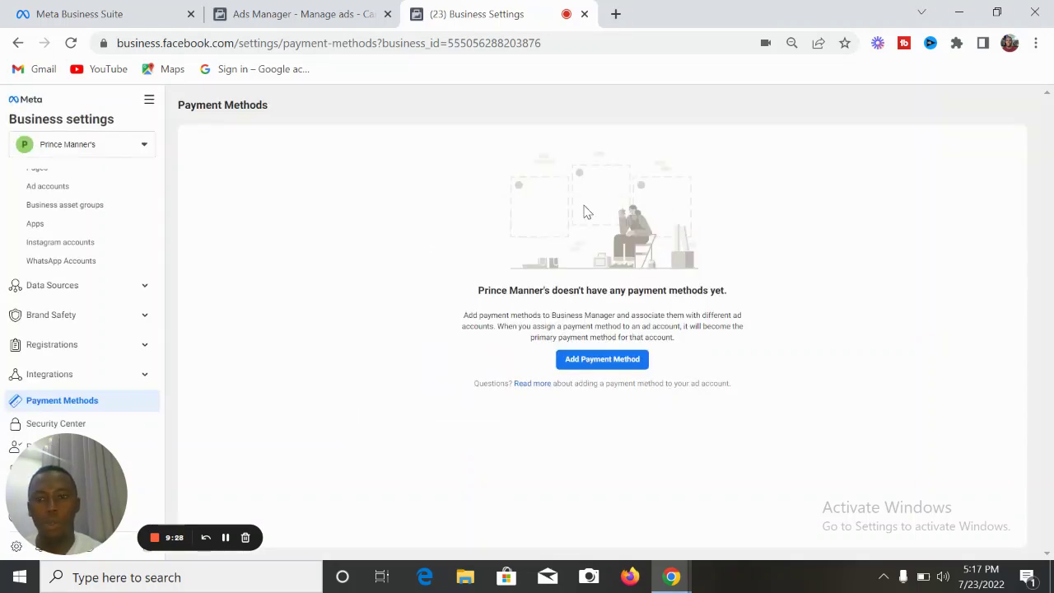
- Open Prince Manners Ad Account in Ads Manager from the Ad accounts settings
scroll(165, 266, up, 2)
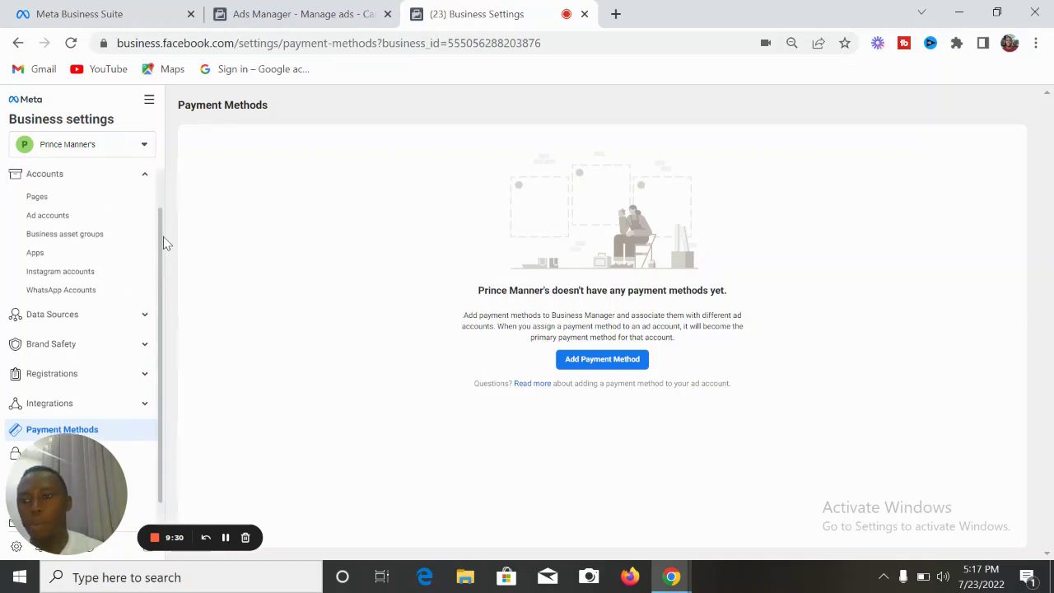
click(71, 264)
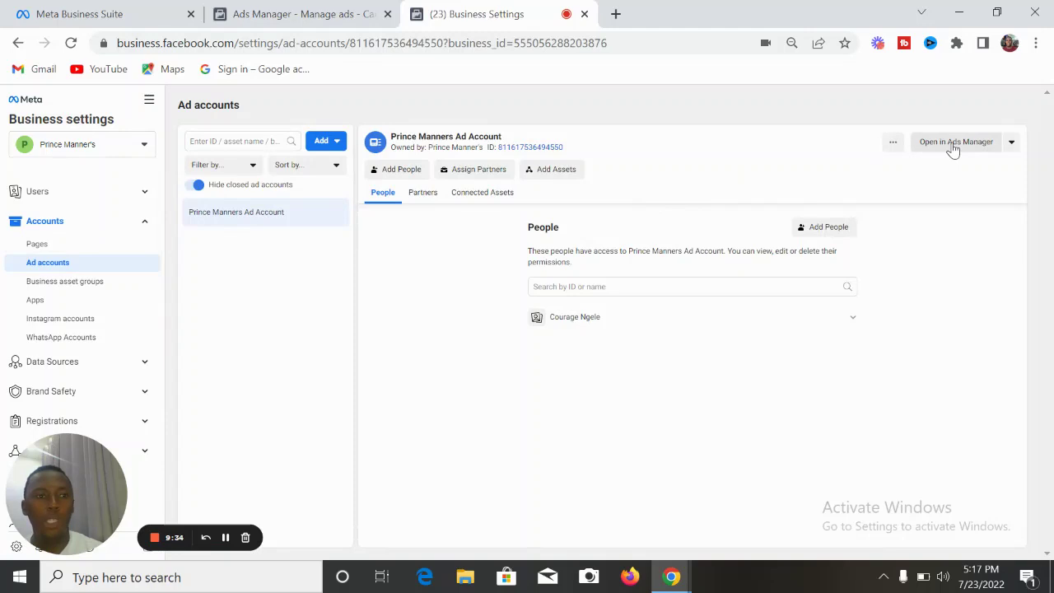
click(953, 148)
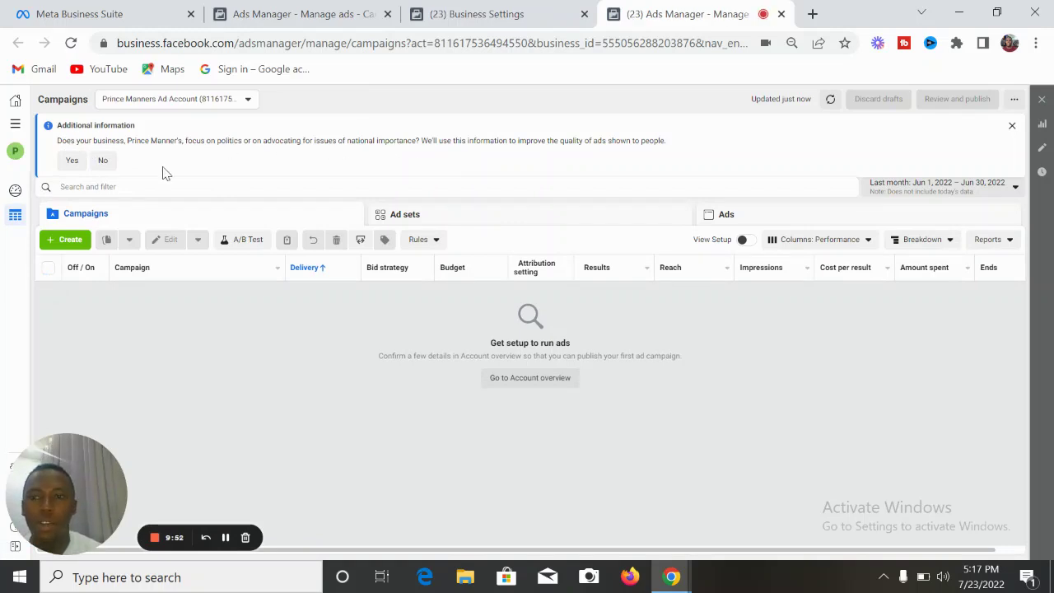
- Answer No to the political ads question and open the Billing payment settings
click(103, 162)
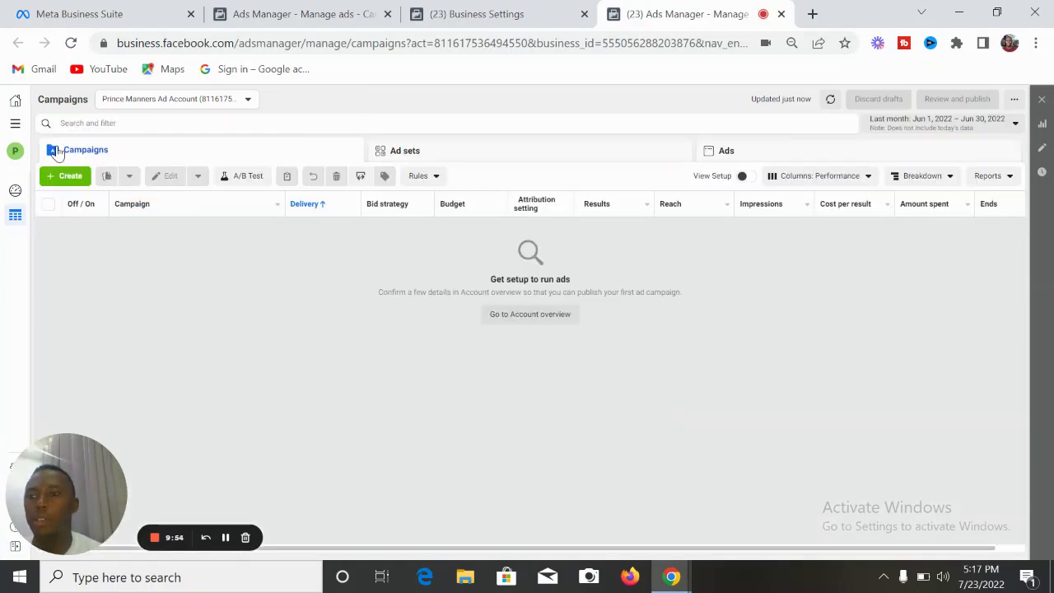
click(15, 123)
click(74, 360)
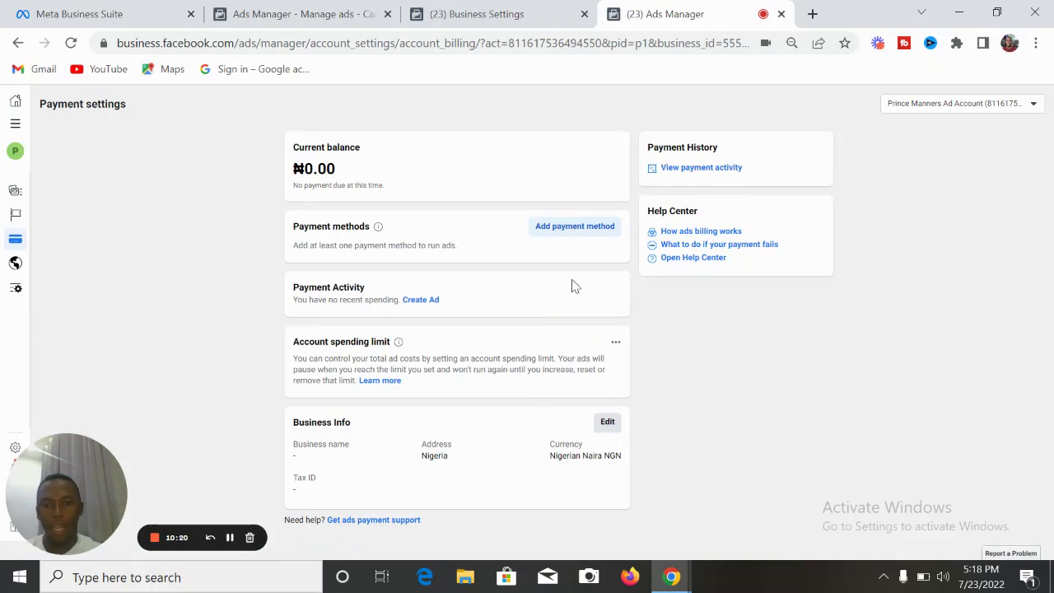
- Save the Nigeria, Naira and Lagos settings, then pick Naira Payment with MasterCard/VISA as payment method
click(566, 229)
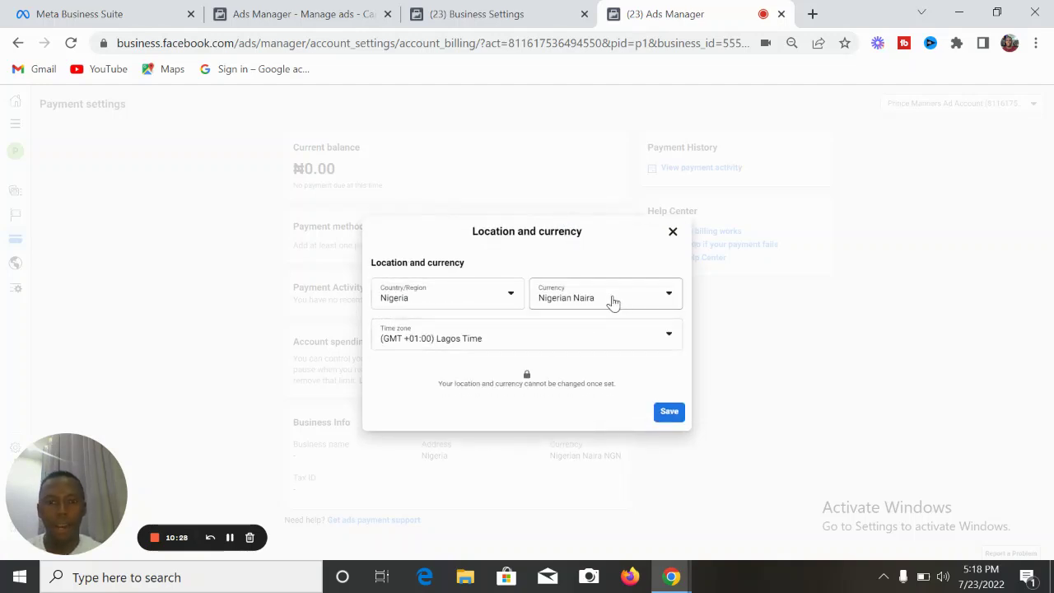
click(669, 412)
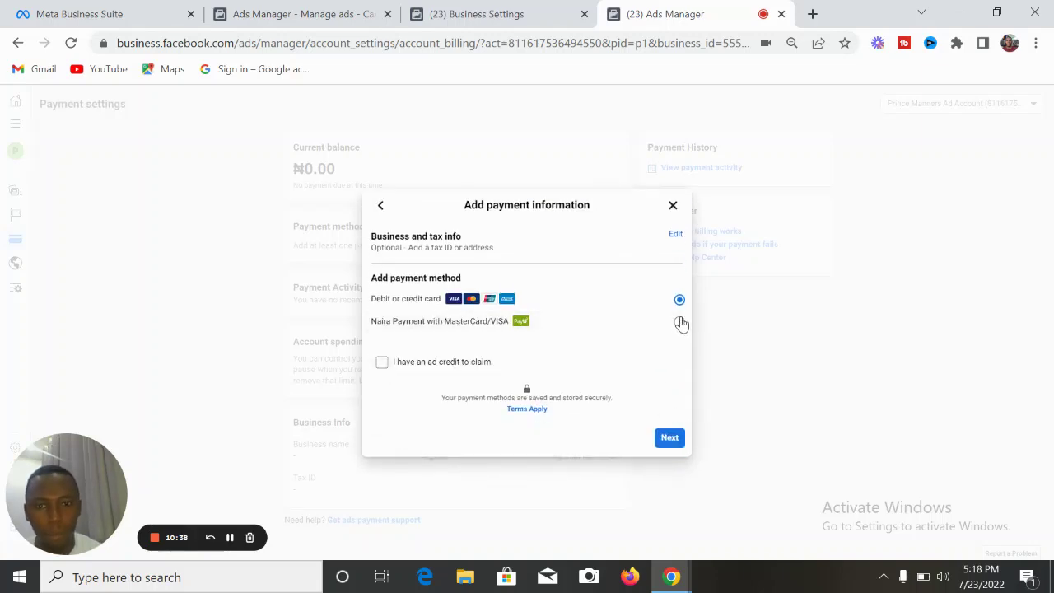
click(679, 321)
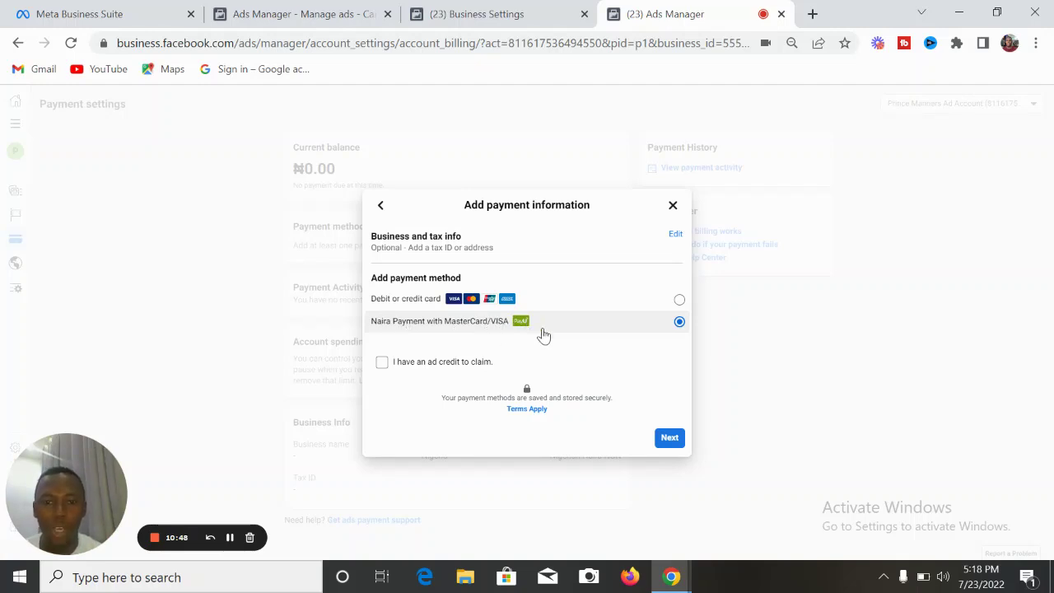
click(671, 440)
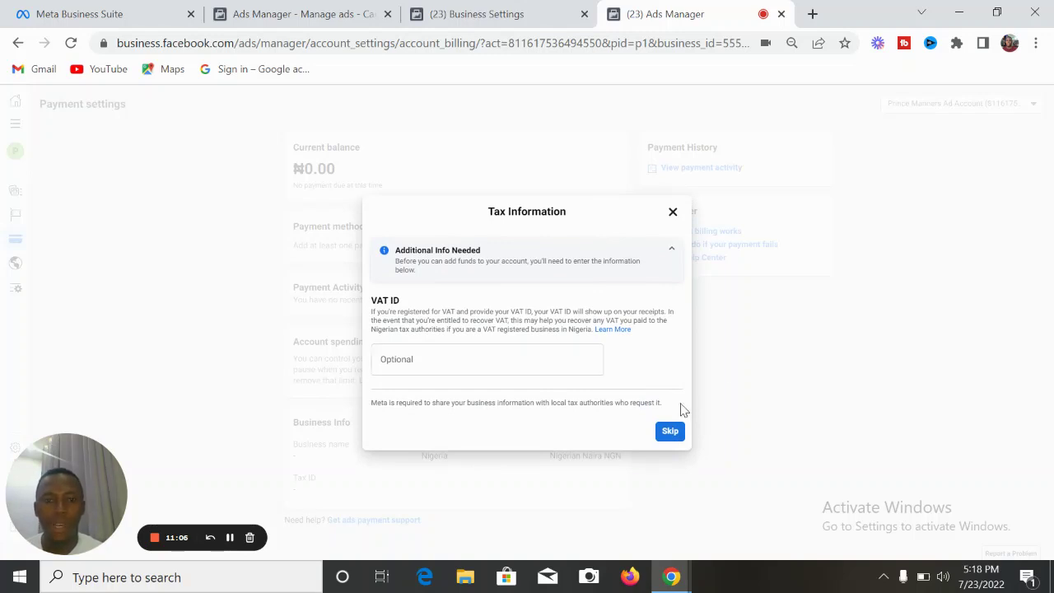
- Skip the optional VAT ID and enter ₦5,000 as the amount to add
click(670, 433)
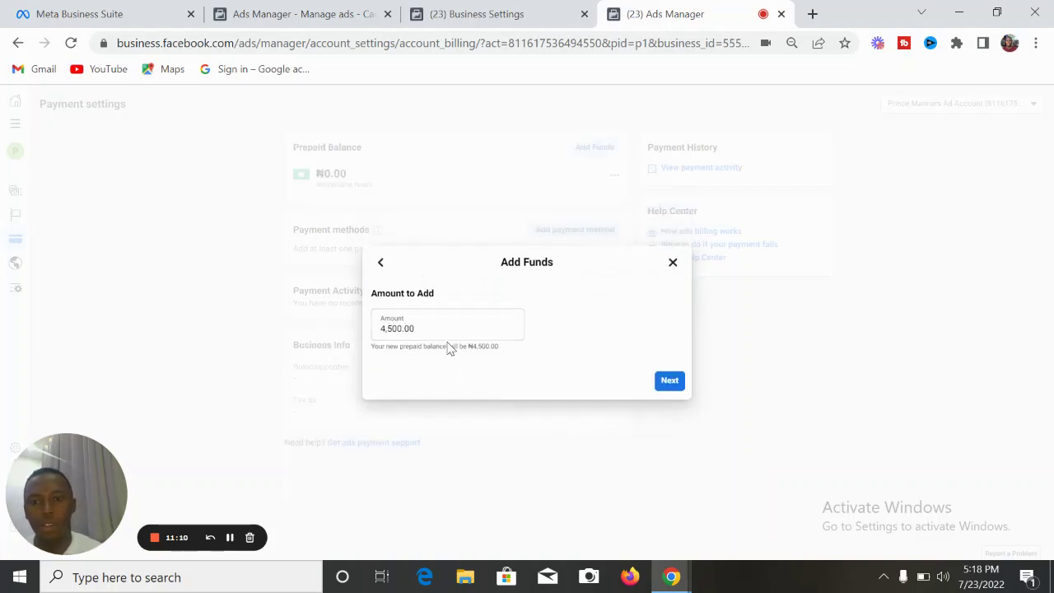
click(439, 328)
key(BackSpace)
key(BackSpace)
key(BackSpace)
key(BackSpace)
key(BackSpace)
key(BackSpace)
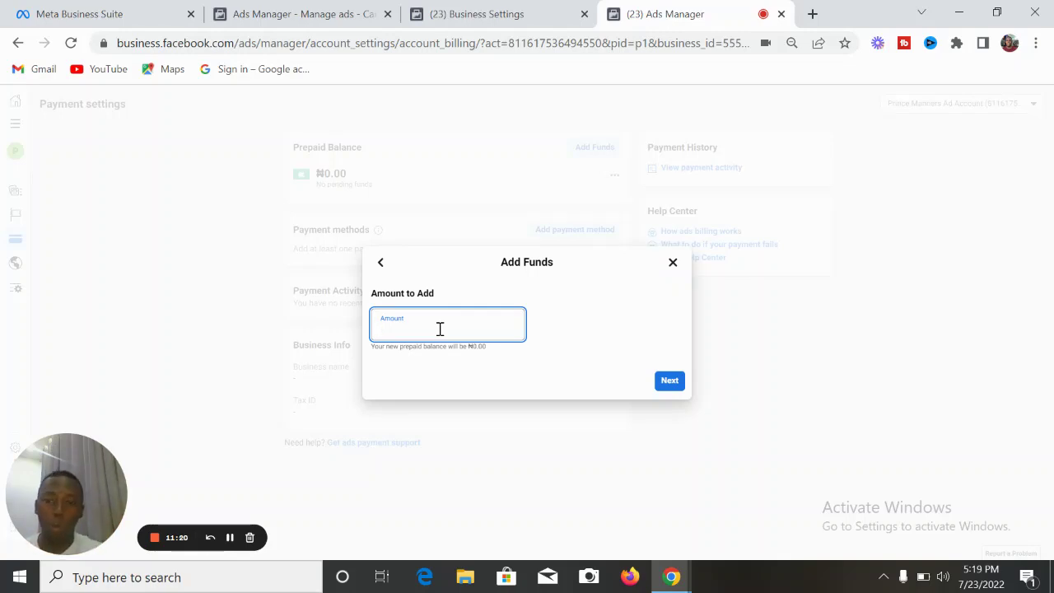
text(000)
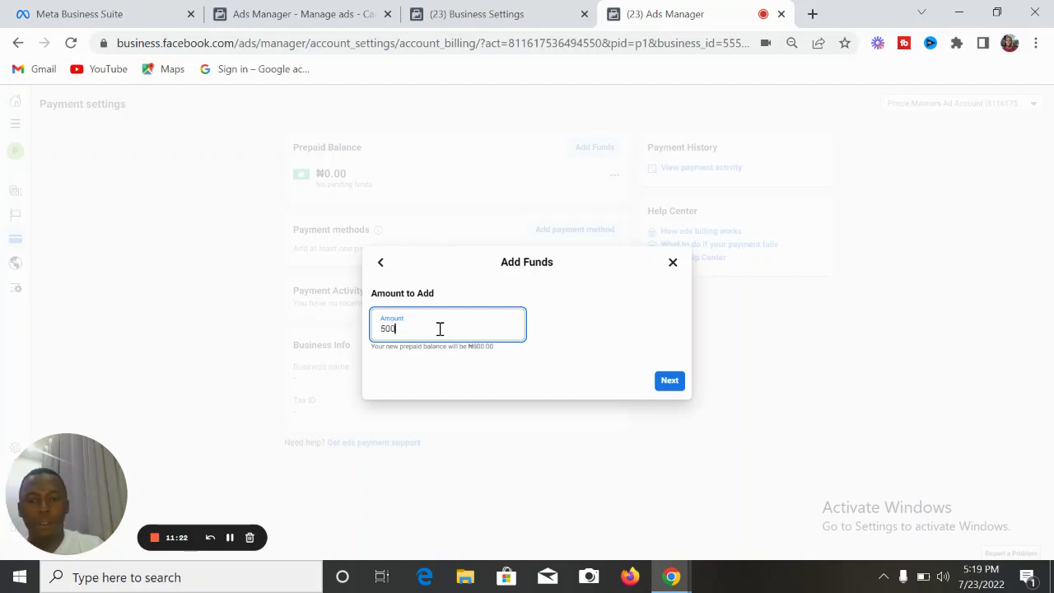
click(669, 380)
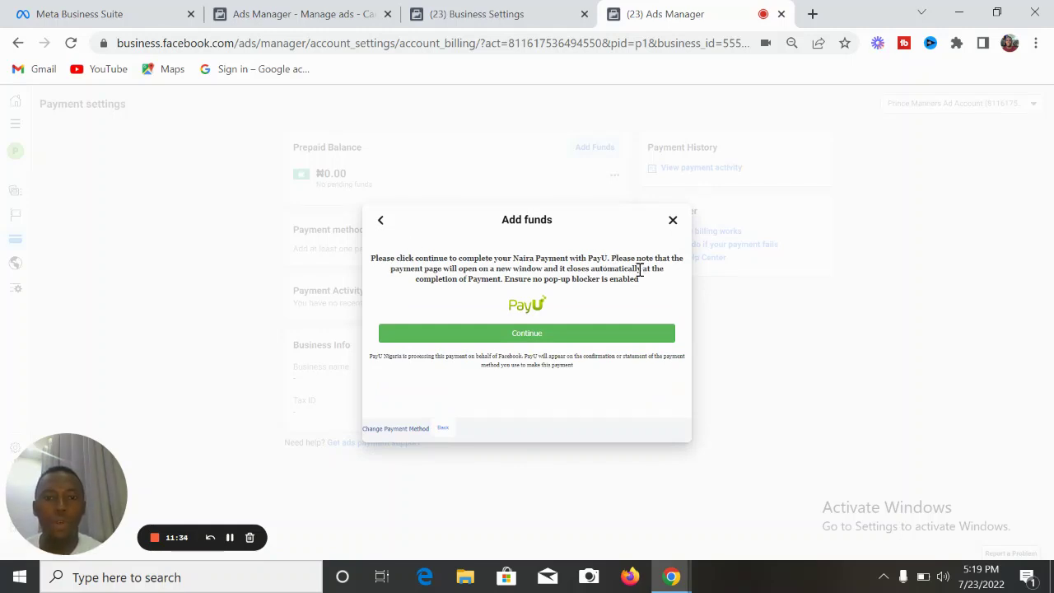
- Open the NGN5000.00 PayU checkout and choose to pay by card
click(541, 336)
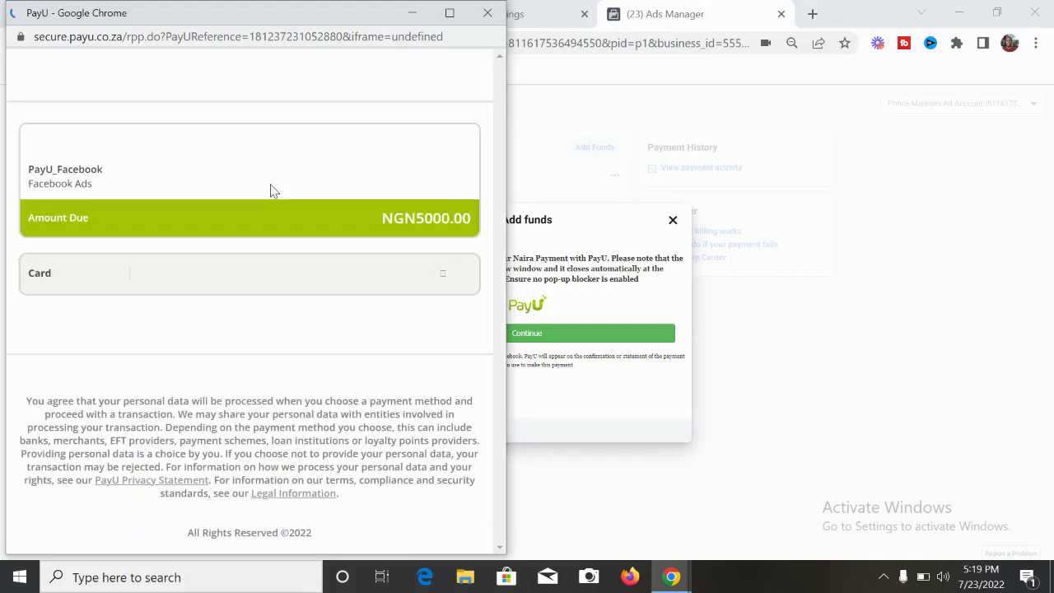
click(393, 280)
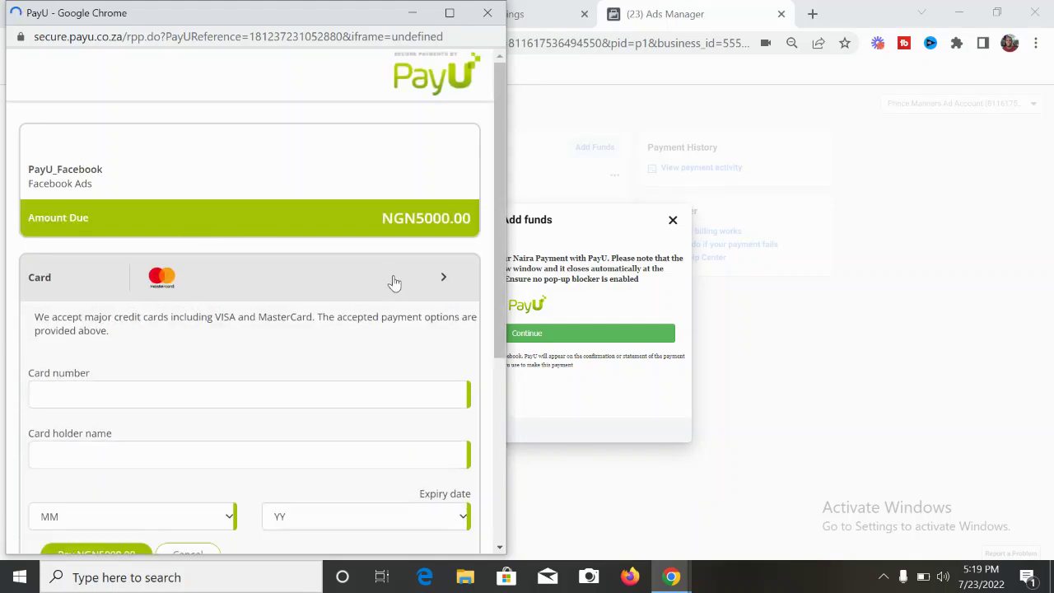
drag(501, 234, 497, 414)
- Type a partial card number, then erase it so the card form stays blank
click(281, 121)
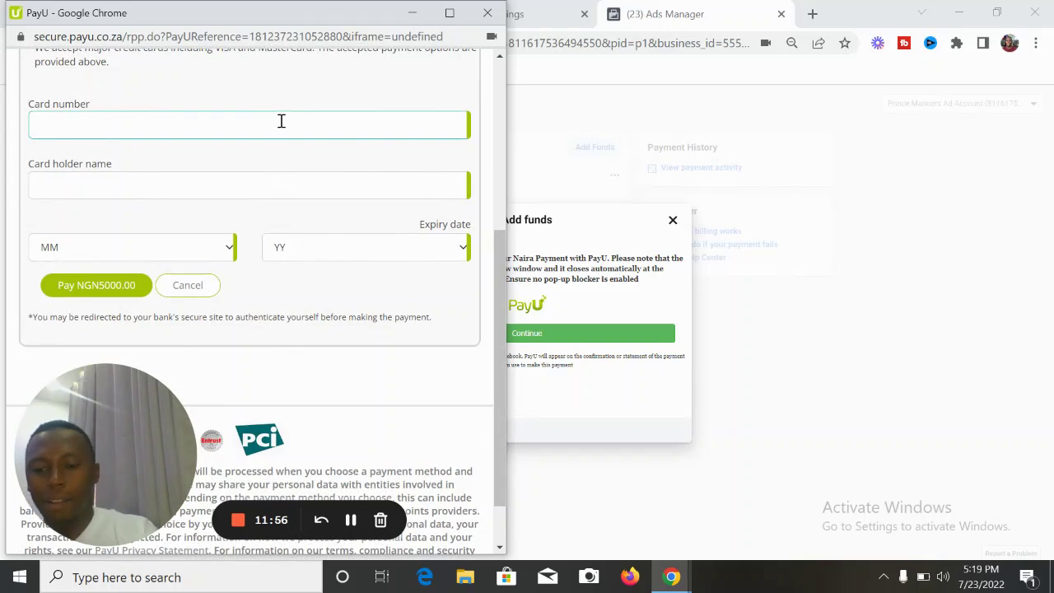
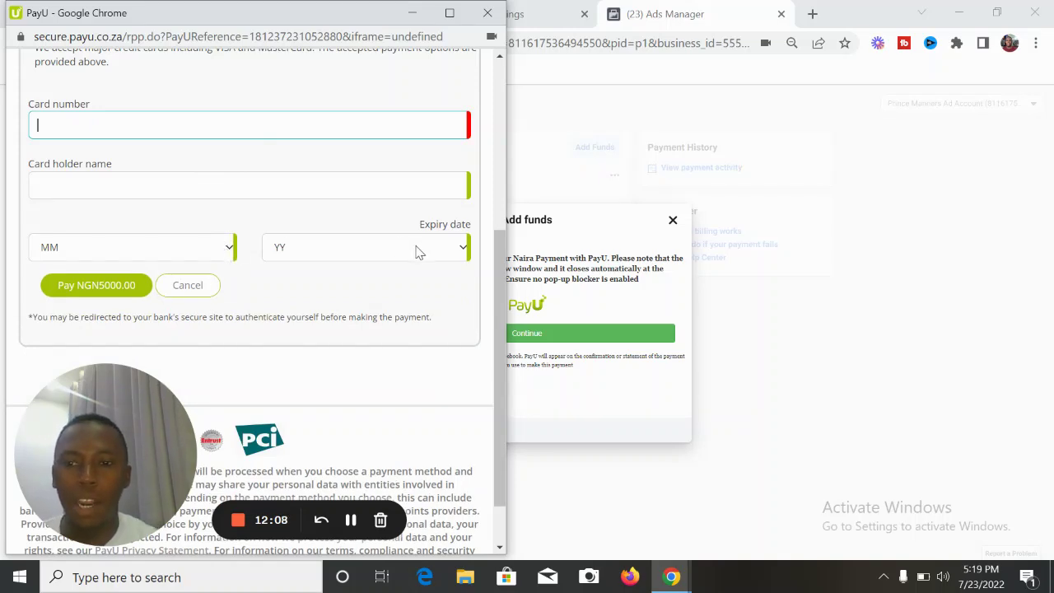
scroll(501, 359, down, 2)
scroll(498, 332, up, 2)
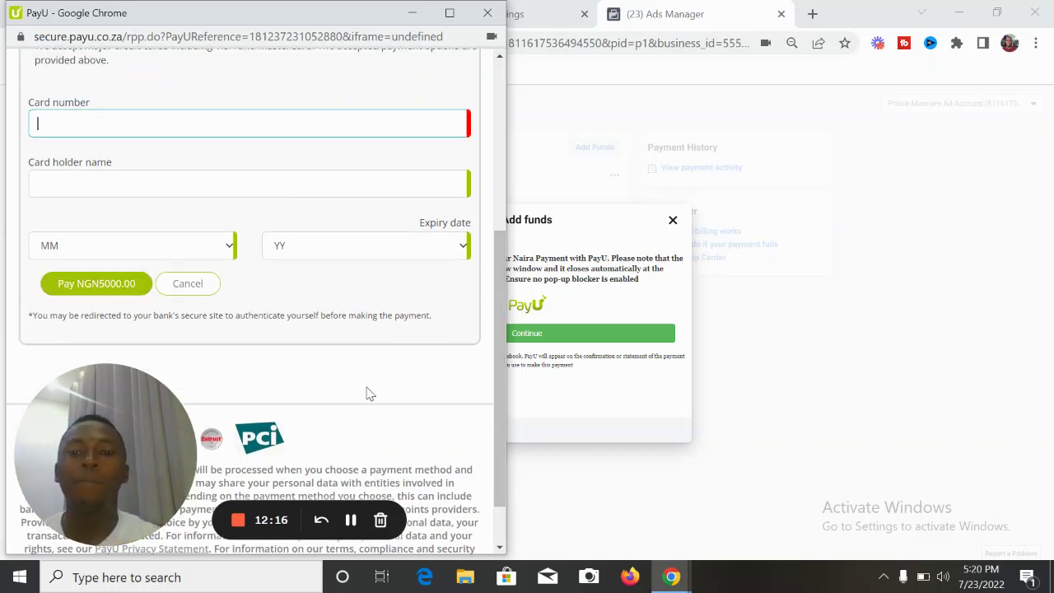
drag(497, 396, 501, 251)
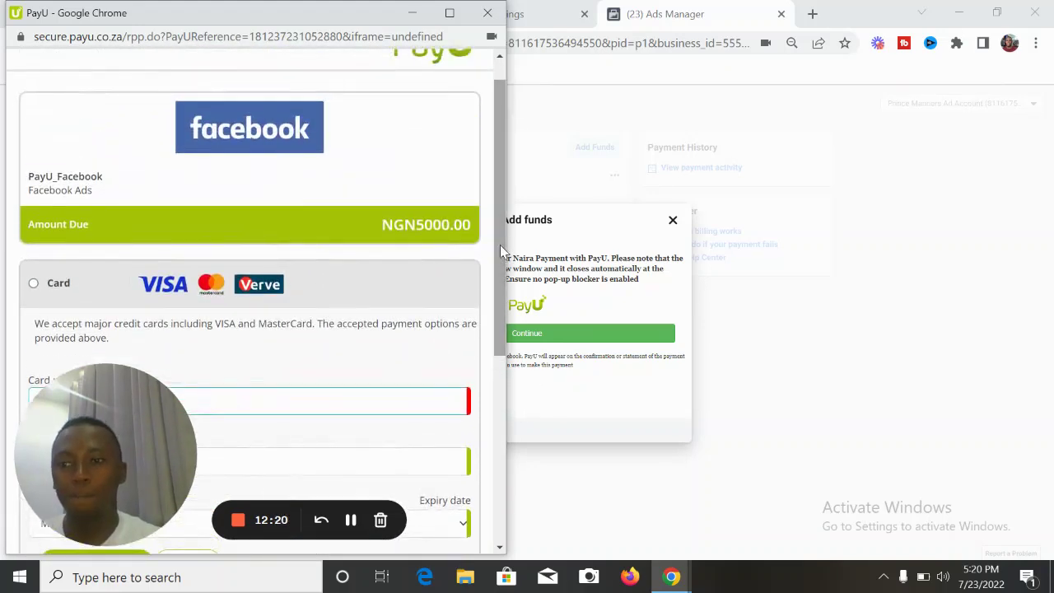
- Erase the partial card number and close the PayU checkout without paying
drag(502, 212, 502, 261)
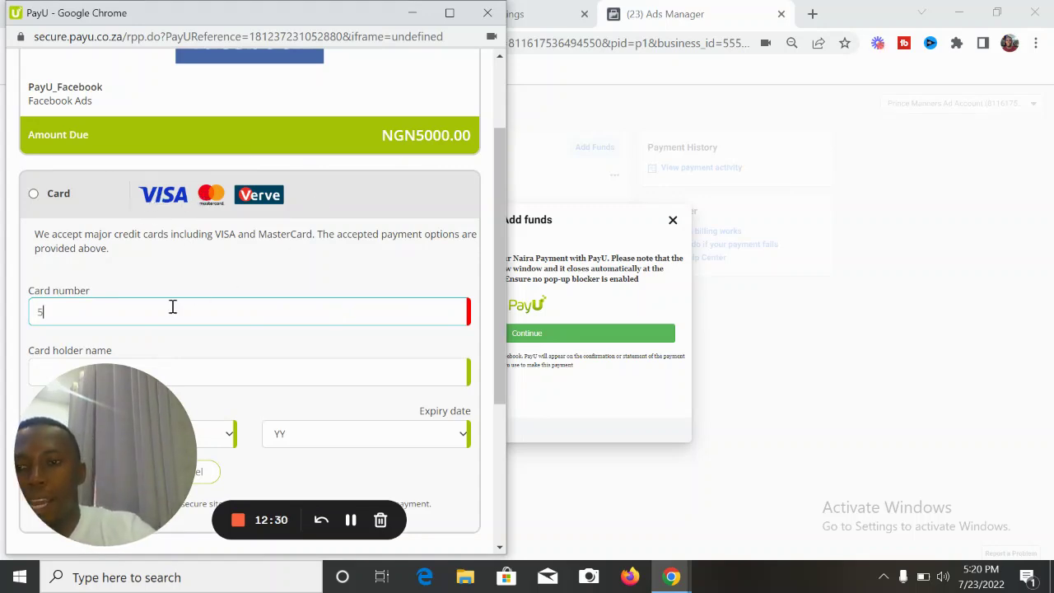
text(3)
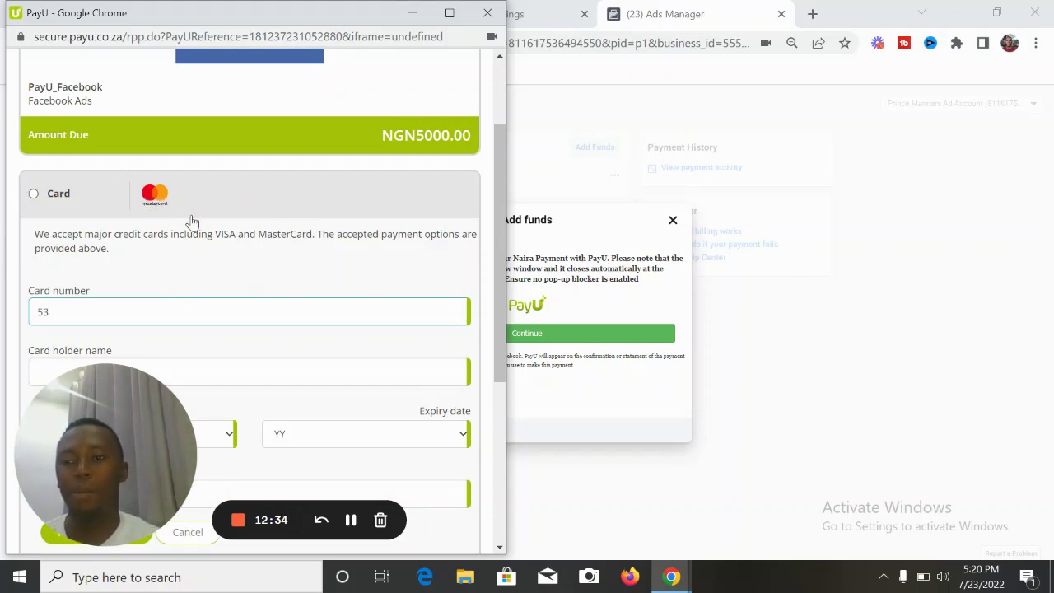
key(BackSpace)
key(BackSpace)
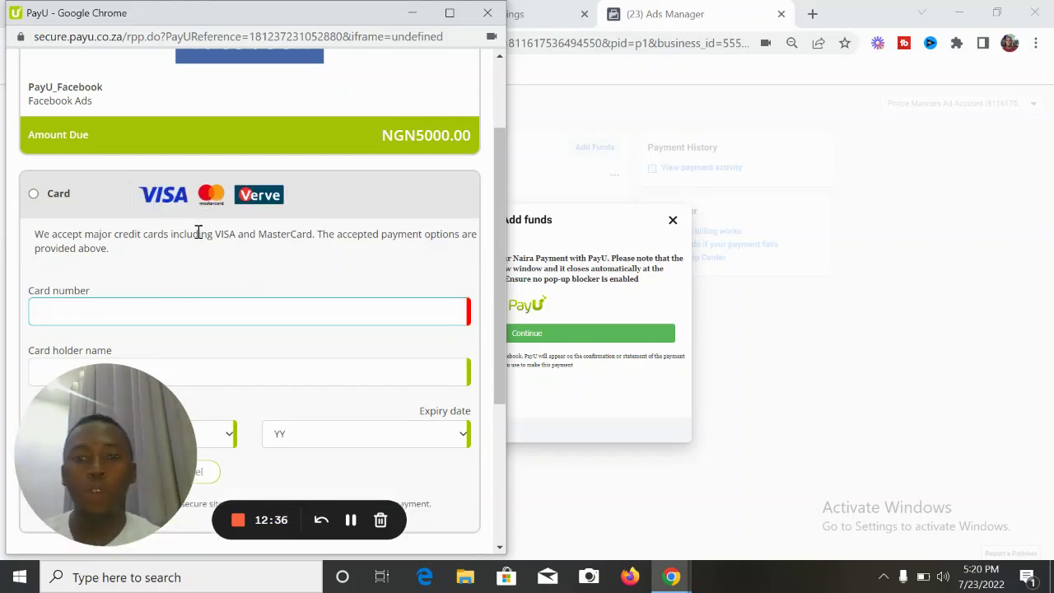
drag(500, 198, 500, 136)
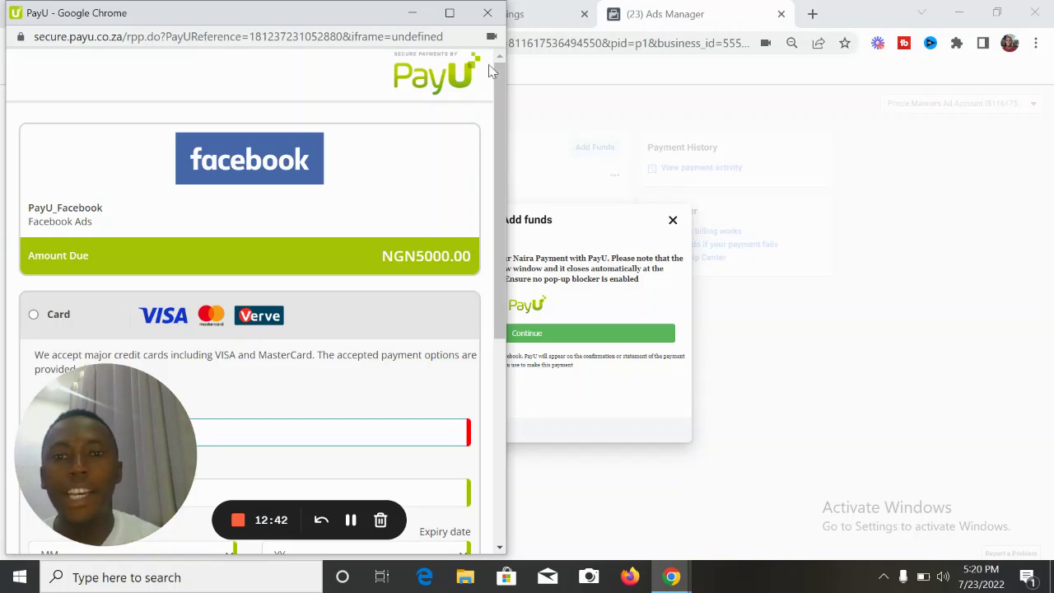
click(488, 14)
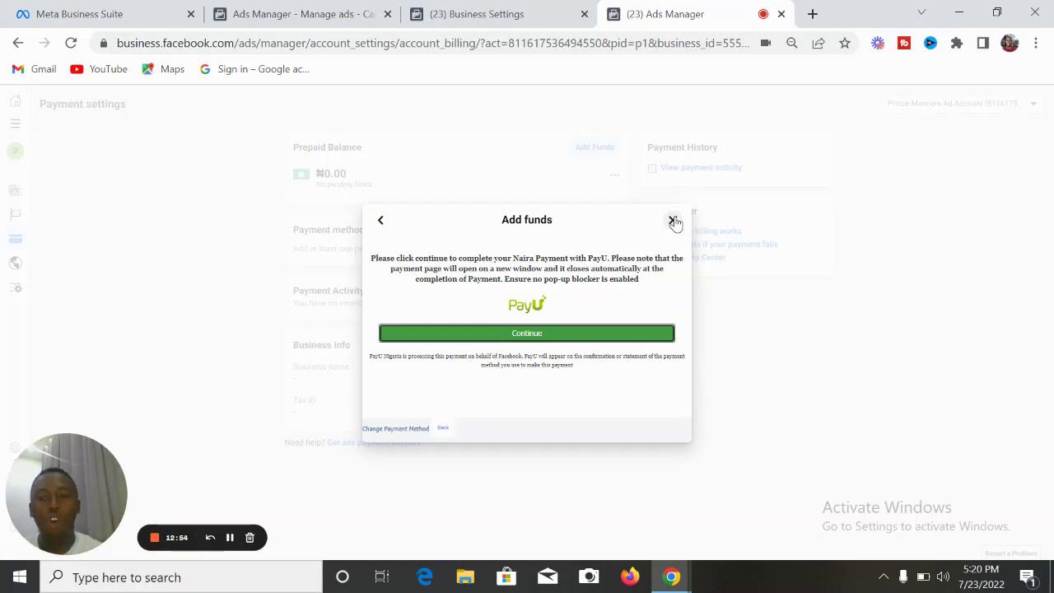
- Dismiss Add funds, restart adding a payment method, and select Naira Payment with MasterCard/VISA
click(672, 221)
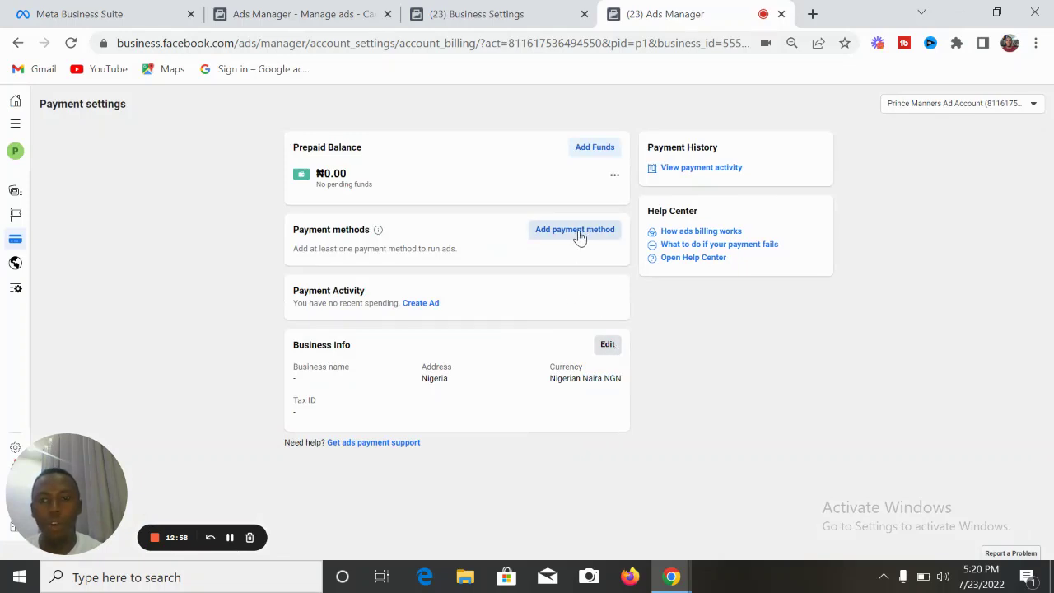
click(579, 237)
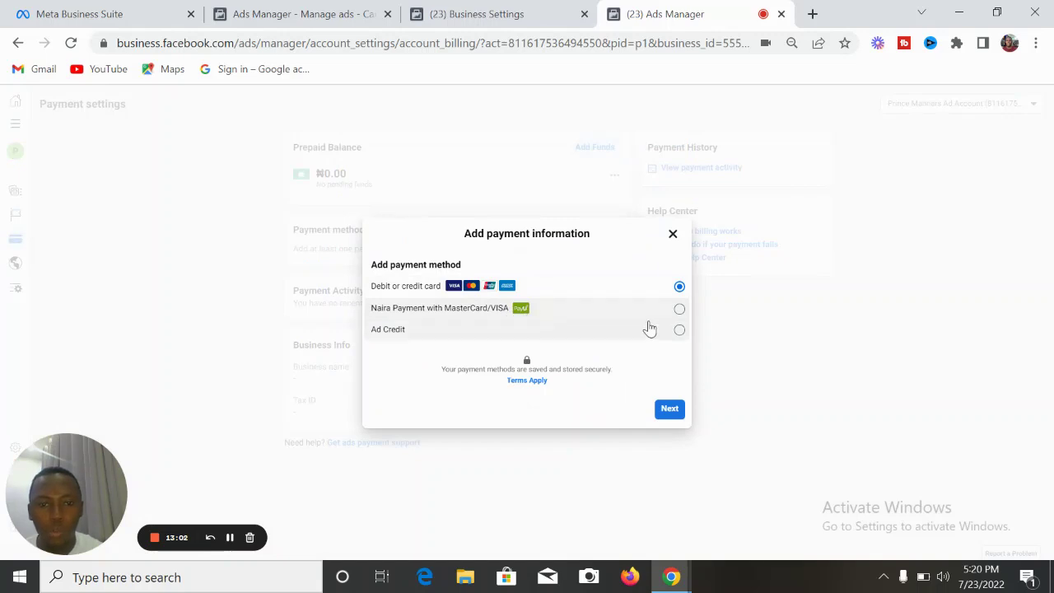
click(679, 311)
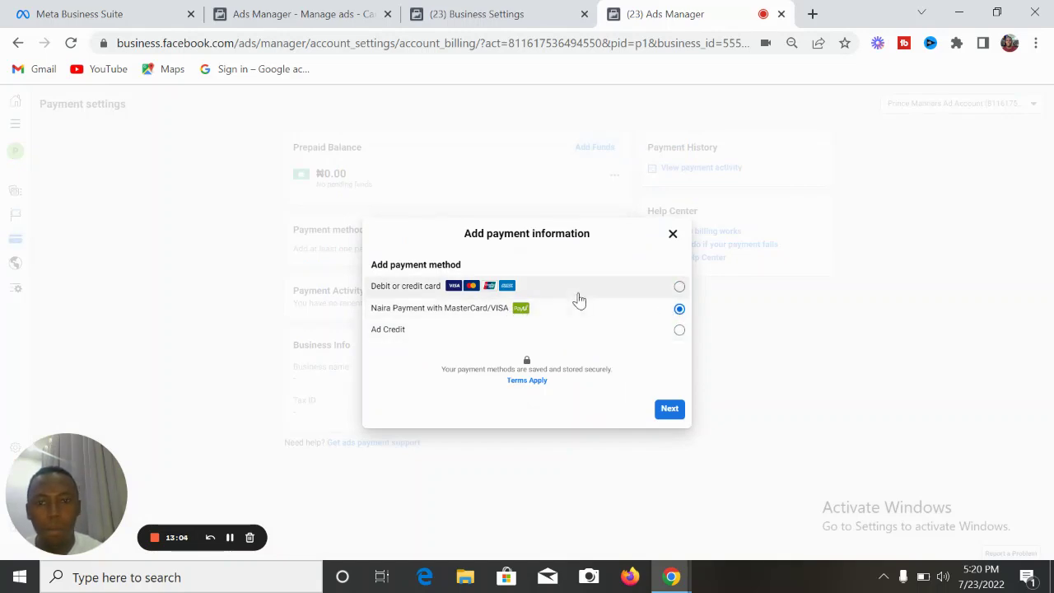
click(679, 287)
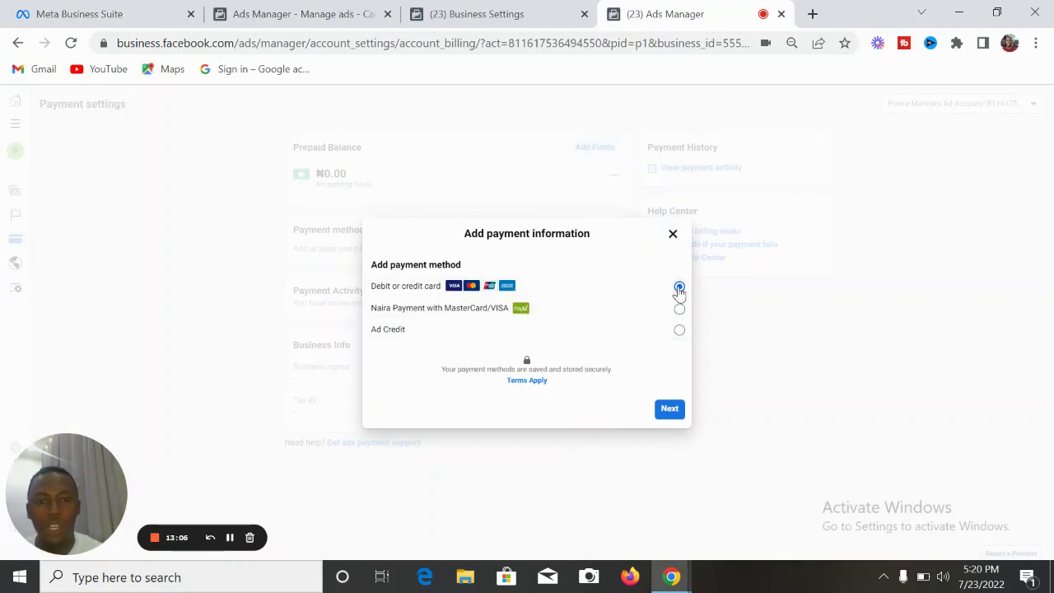
click(679, 311)
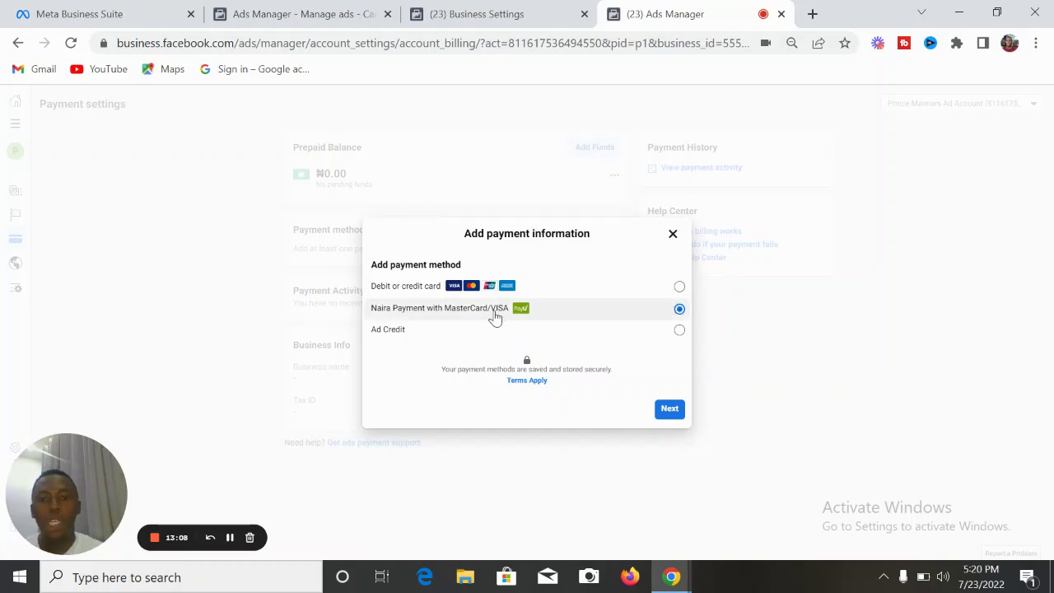